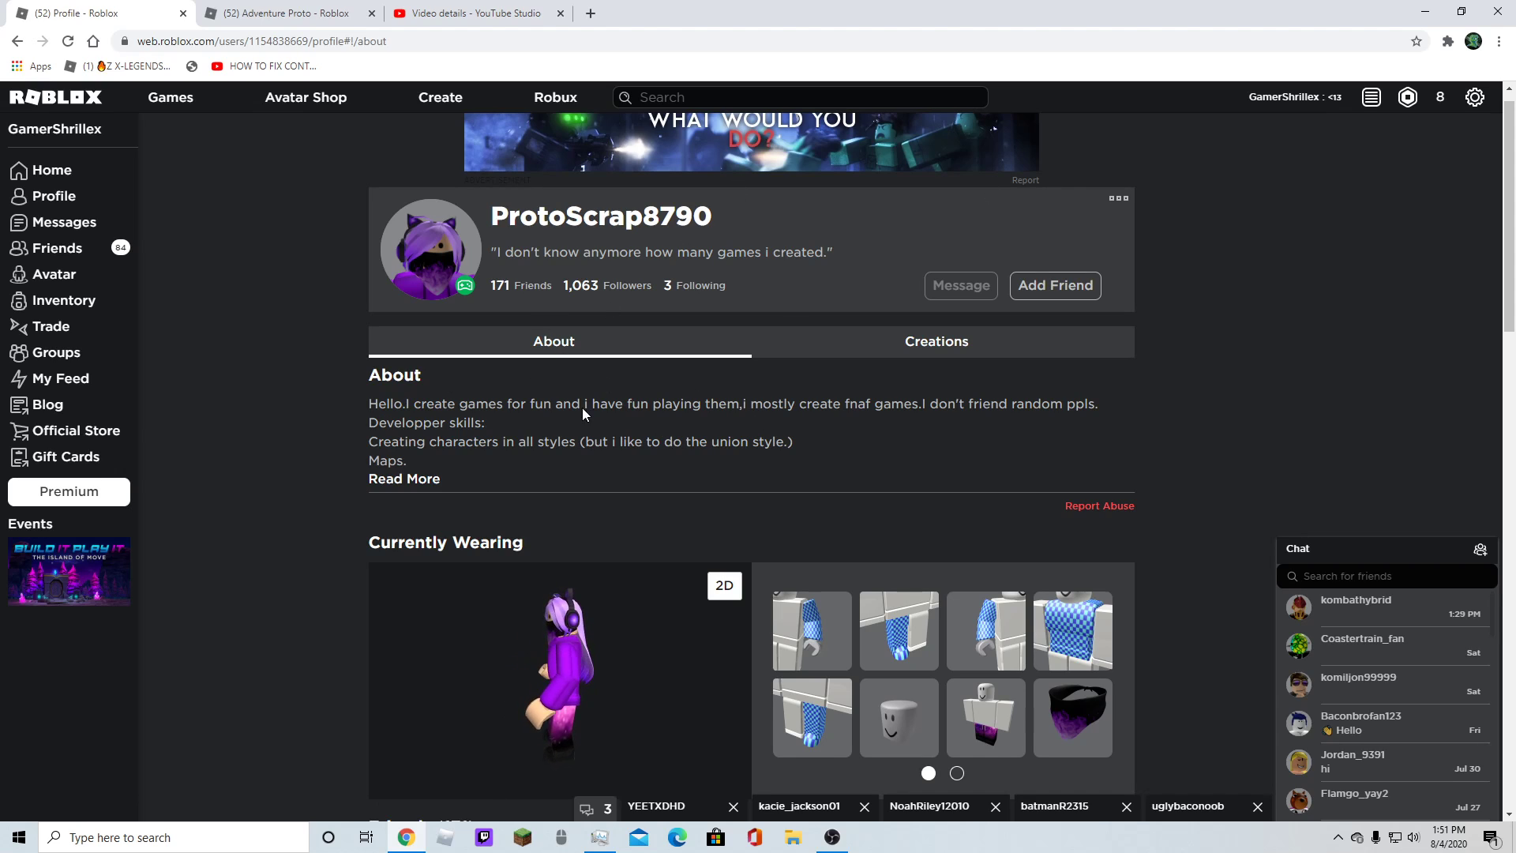
scroll(576, 657, down, 3)
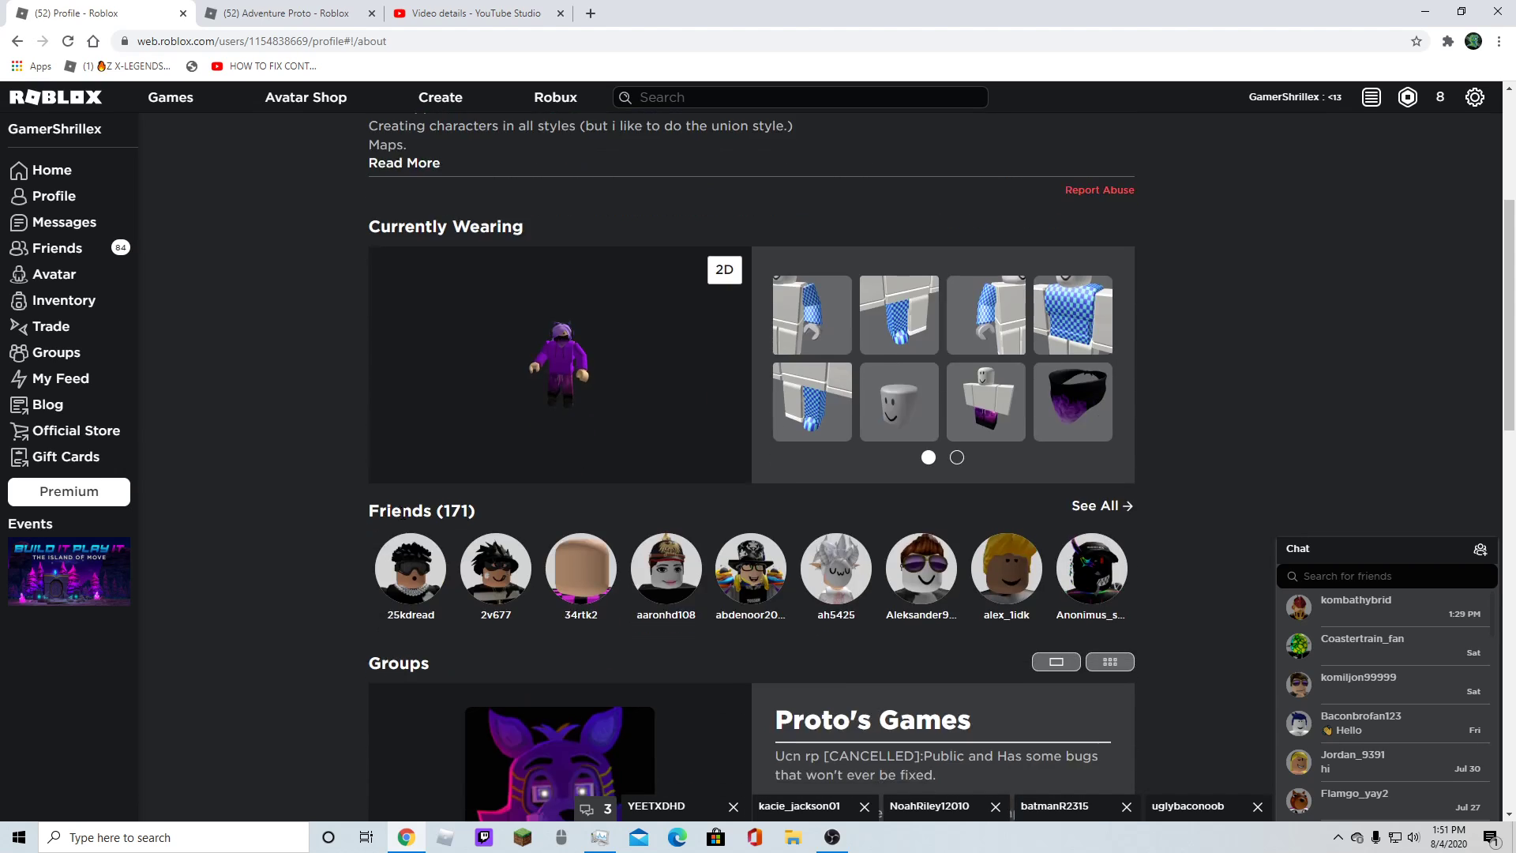
scroll(296, 470, down, 3)
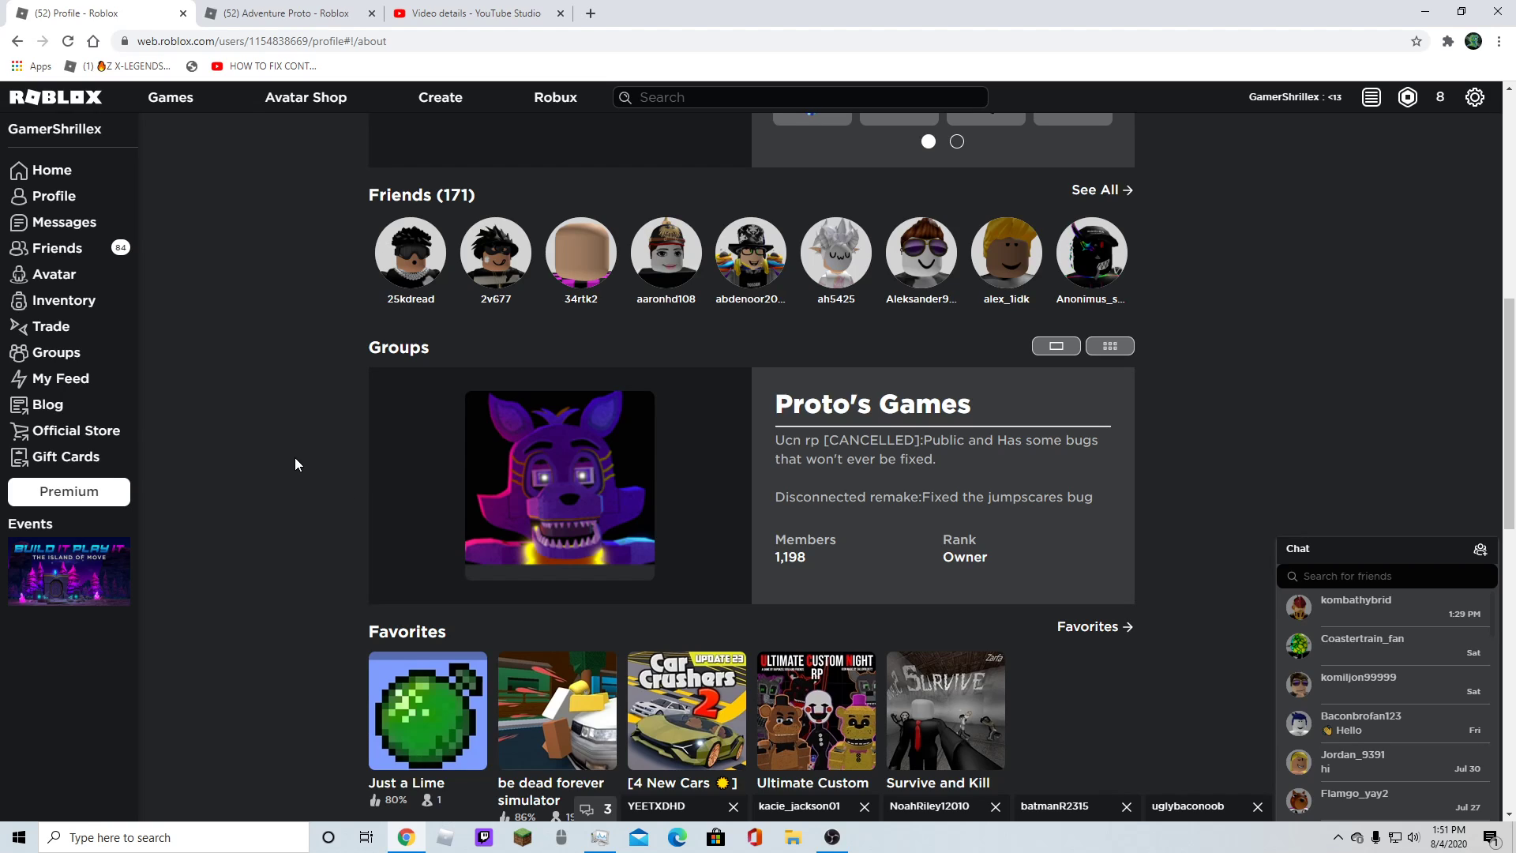
scroll(299, 425, up, 2)
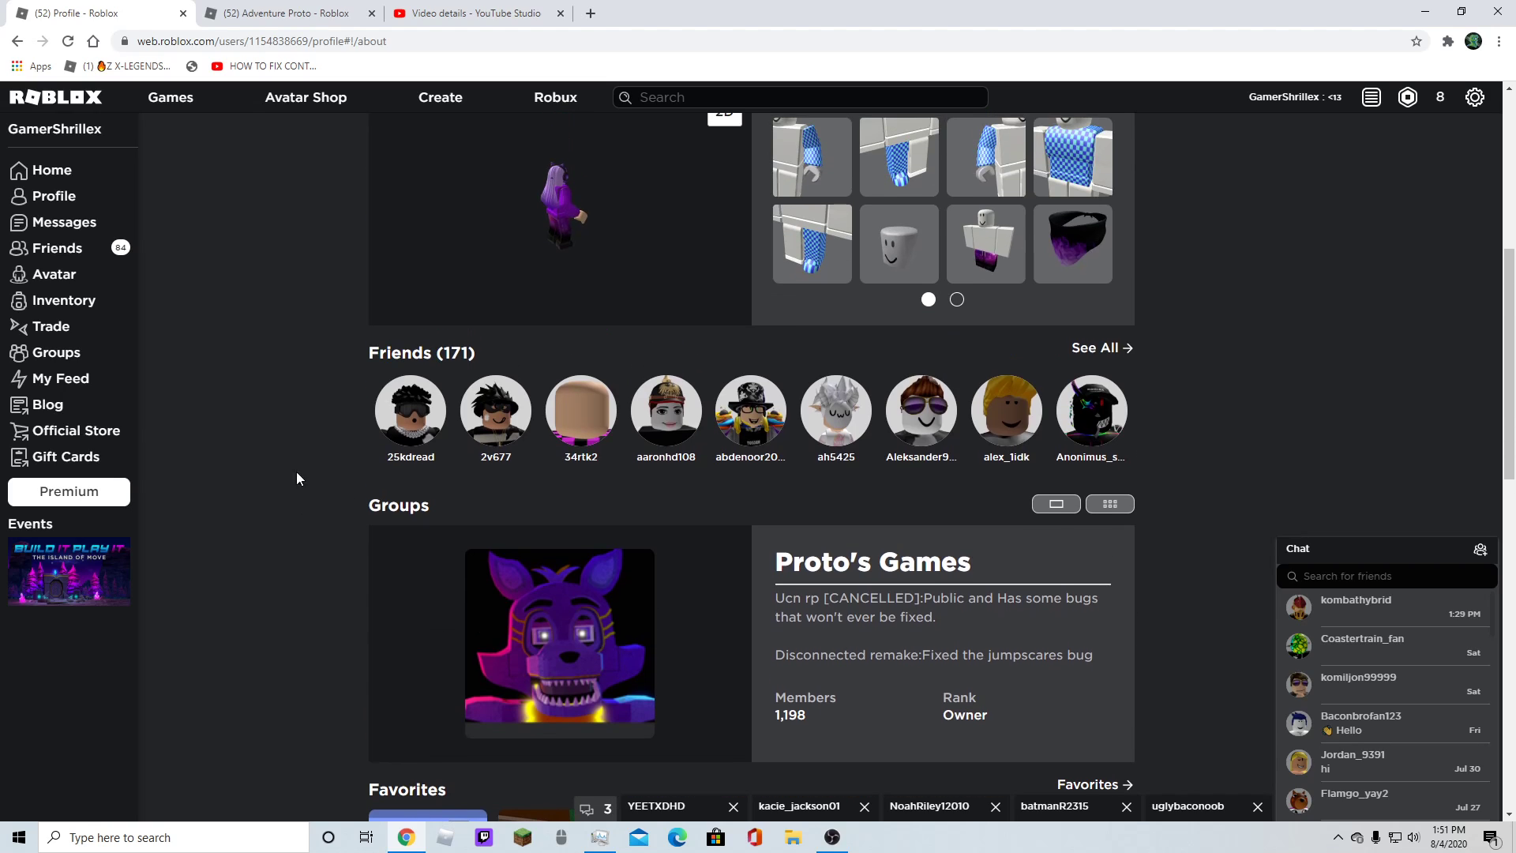
- Open ProtoScrap8790's Proto's Games group from the profile's Groups section in a new tab
middle_click(581, 728)
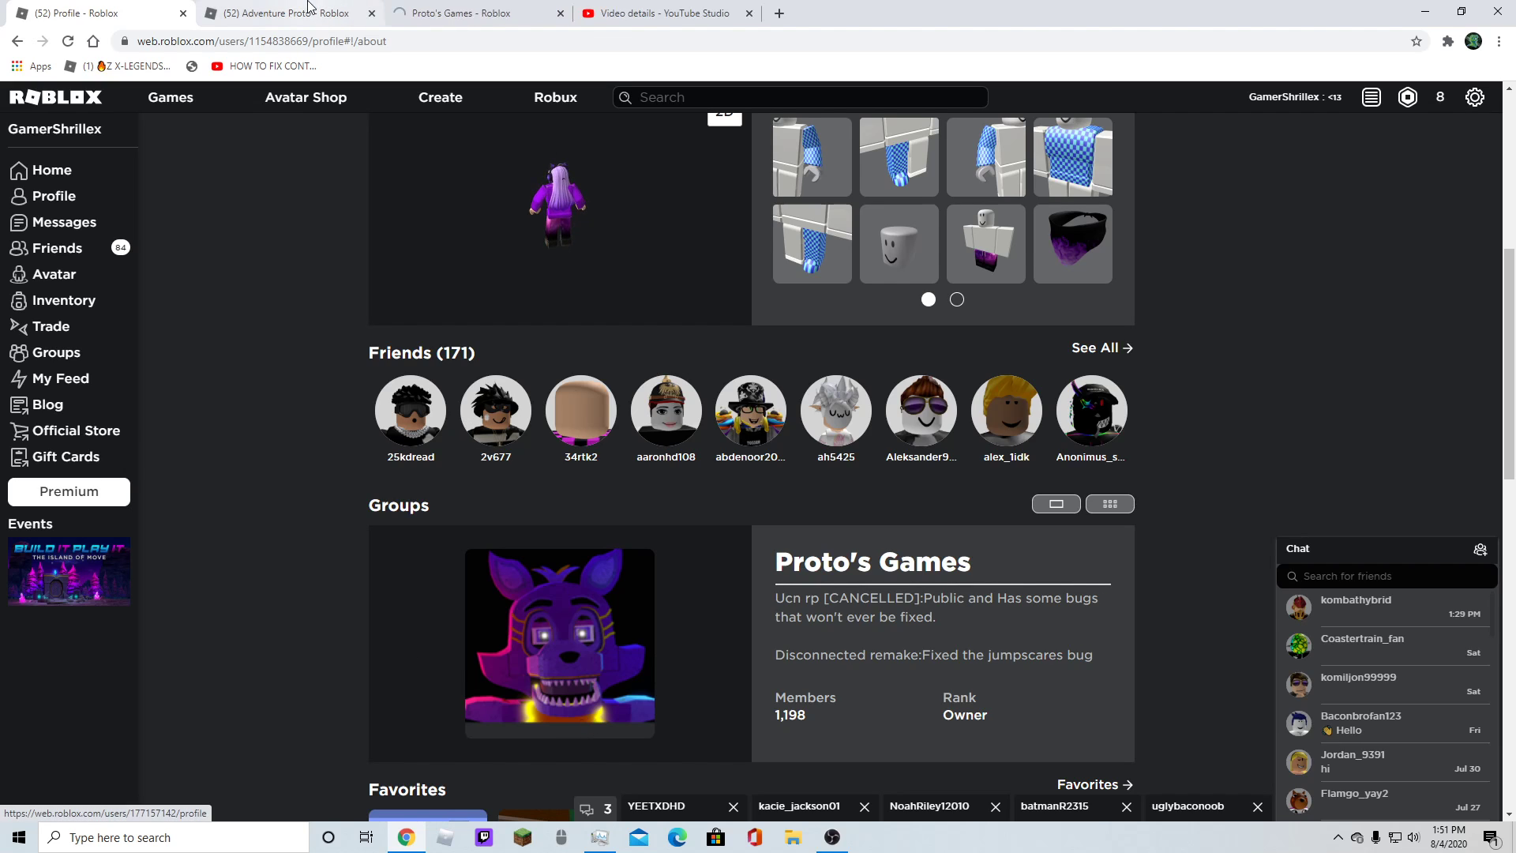
- Review the Proto's Games group page, then rotate the Adventure Proto model preview
click(522, 7)
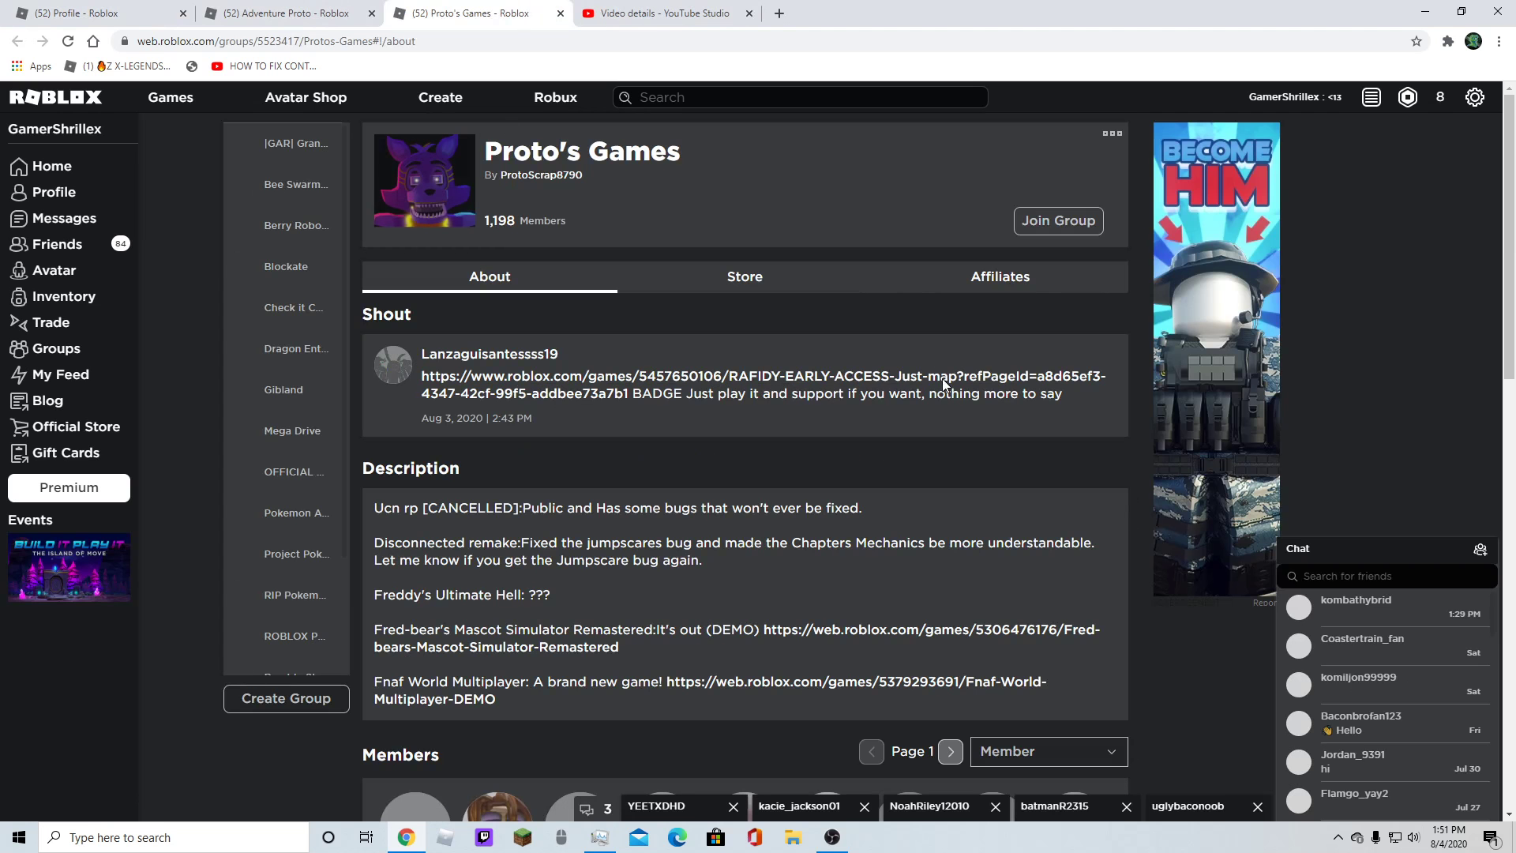
scroll(811, 450, down, 2)
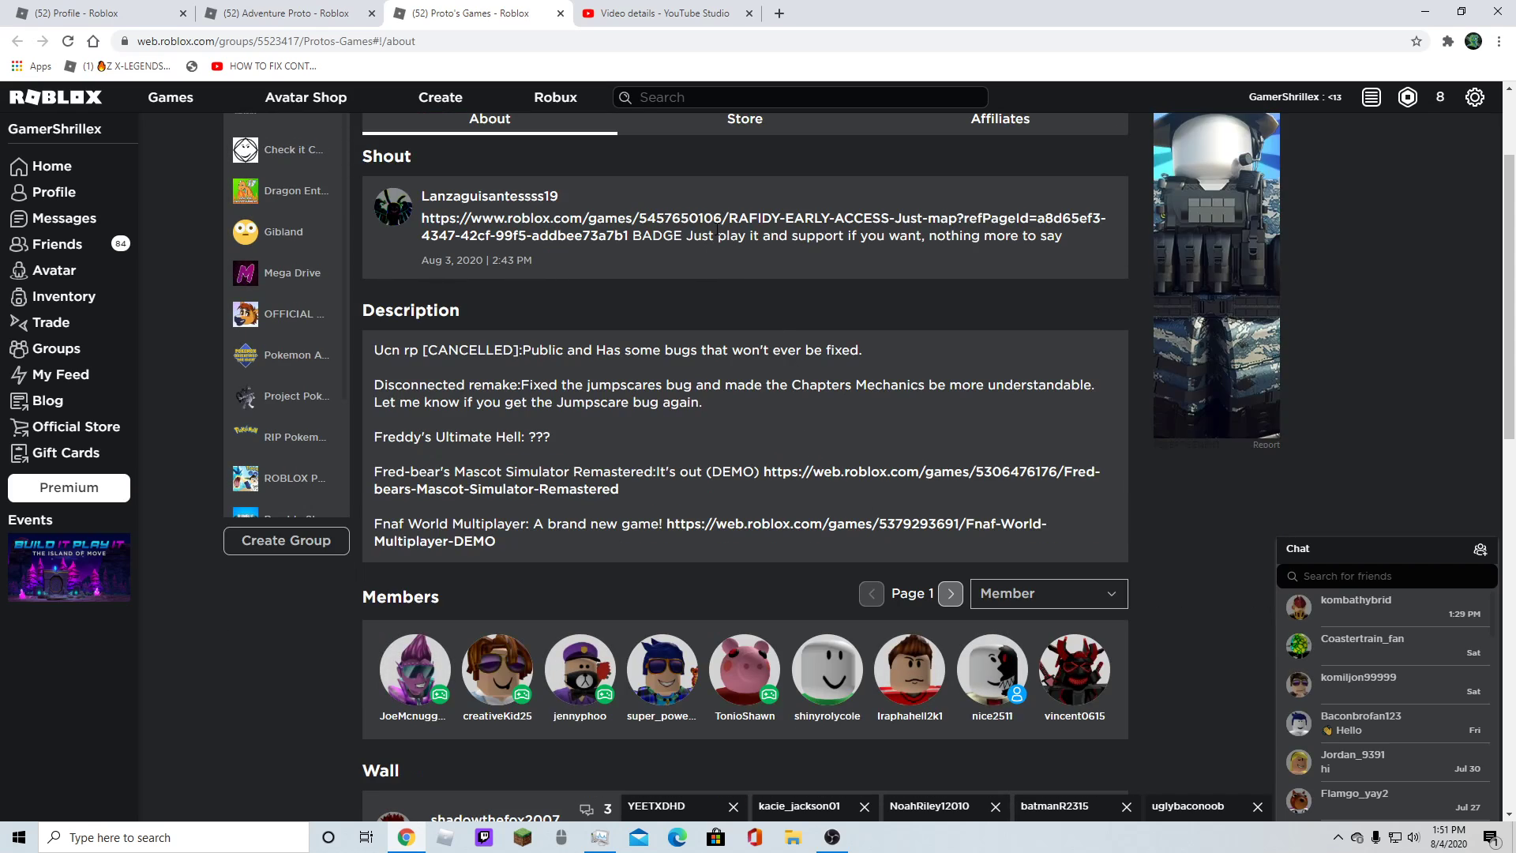
scroll(713, 501, down, 3)
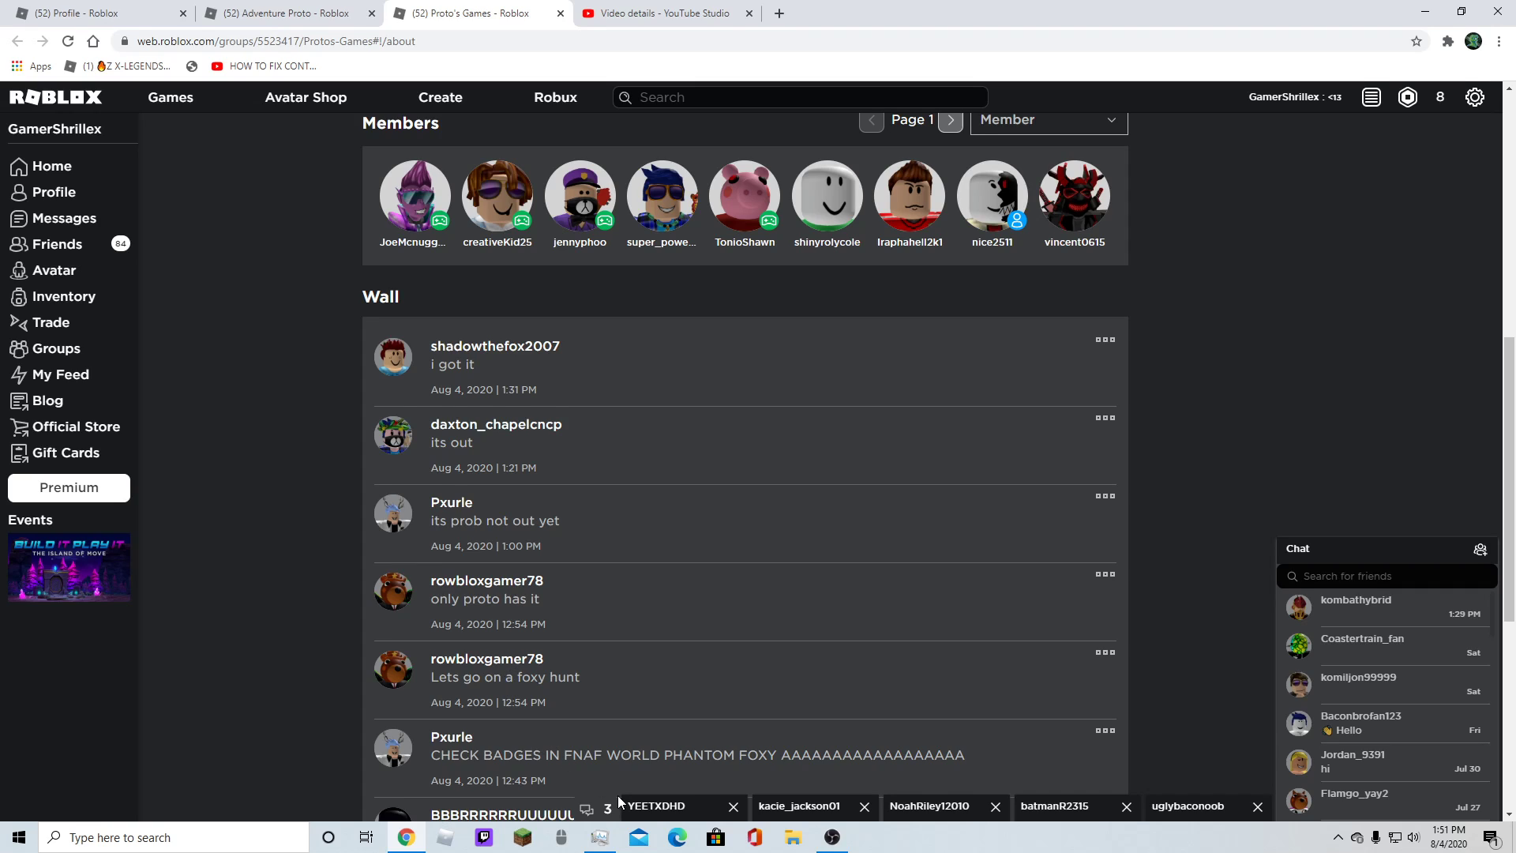
scroll(484, 454, up, 1)
click(273, 16)
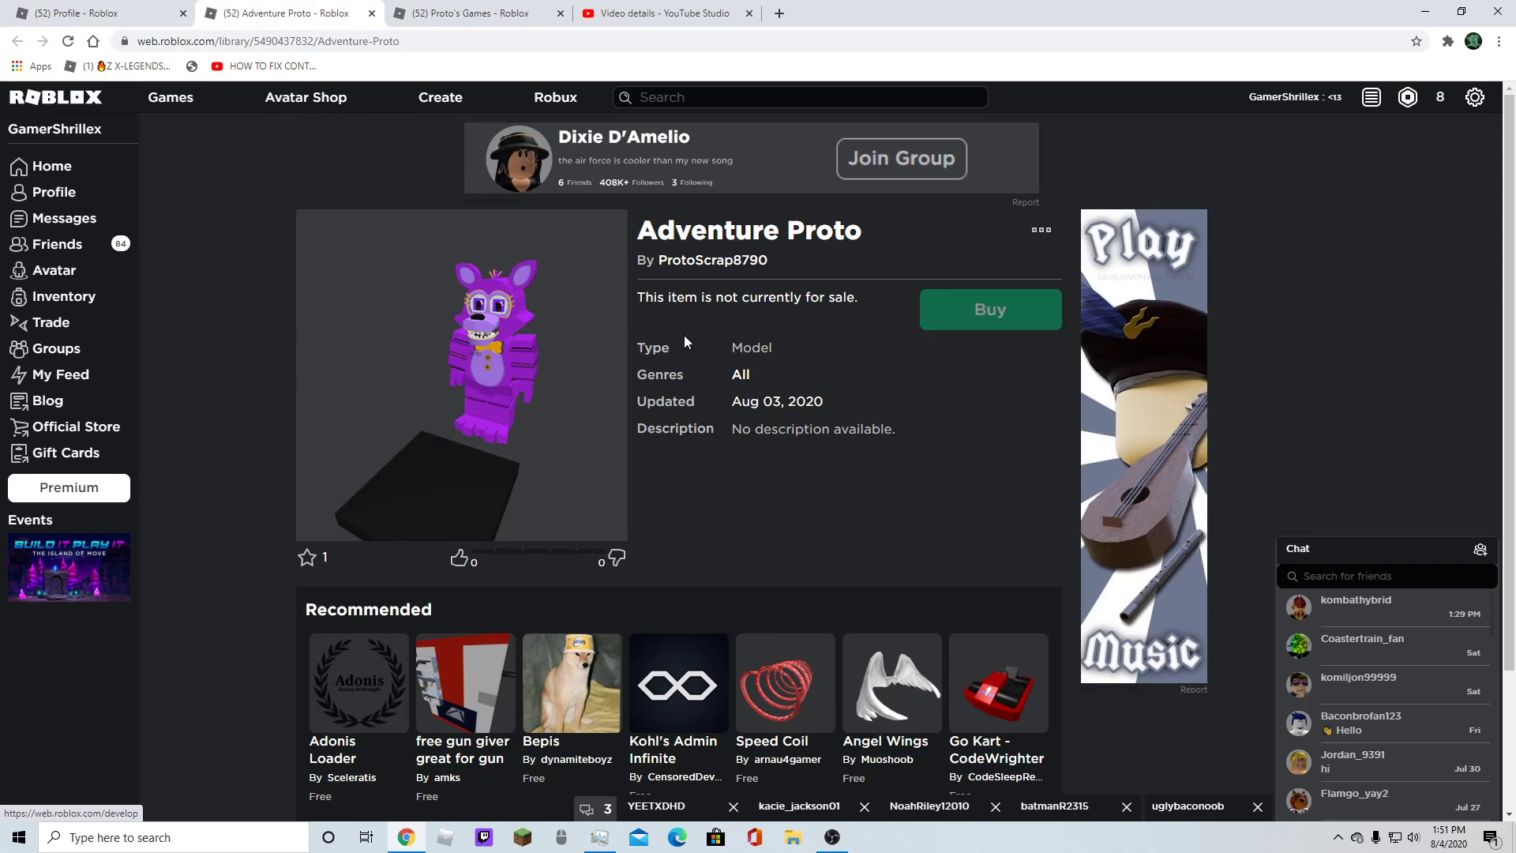
drag(491, 478, 409, 492)
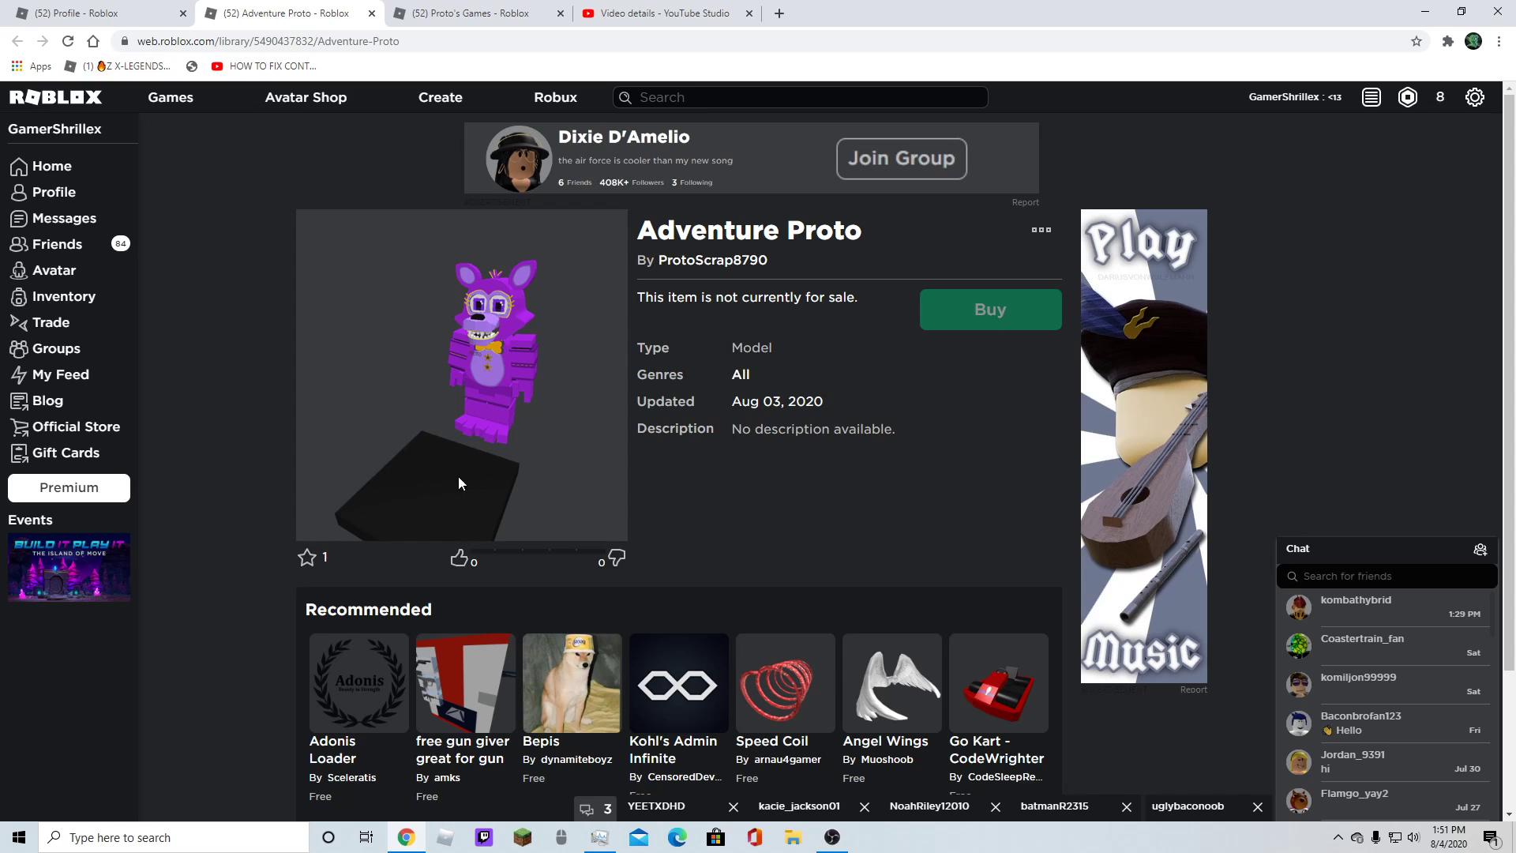
click(68, 9)
scroll(308, 254, up, 3)
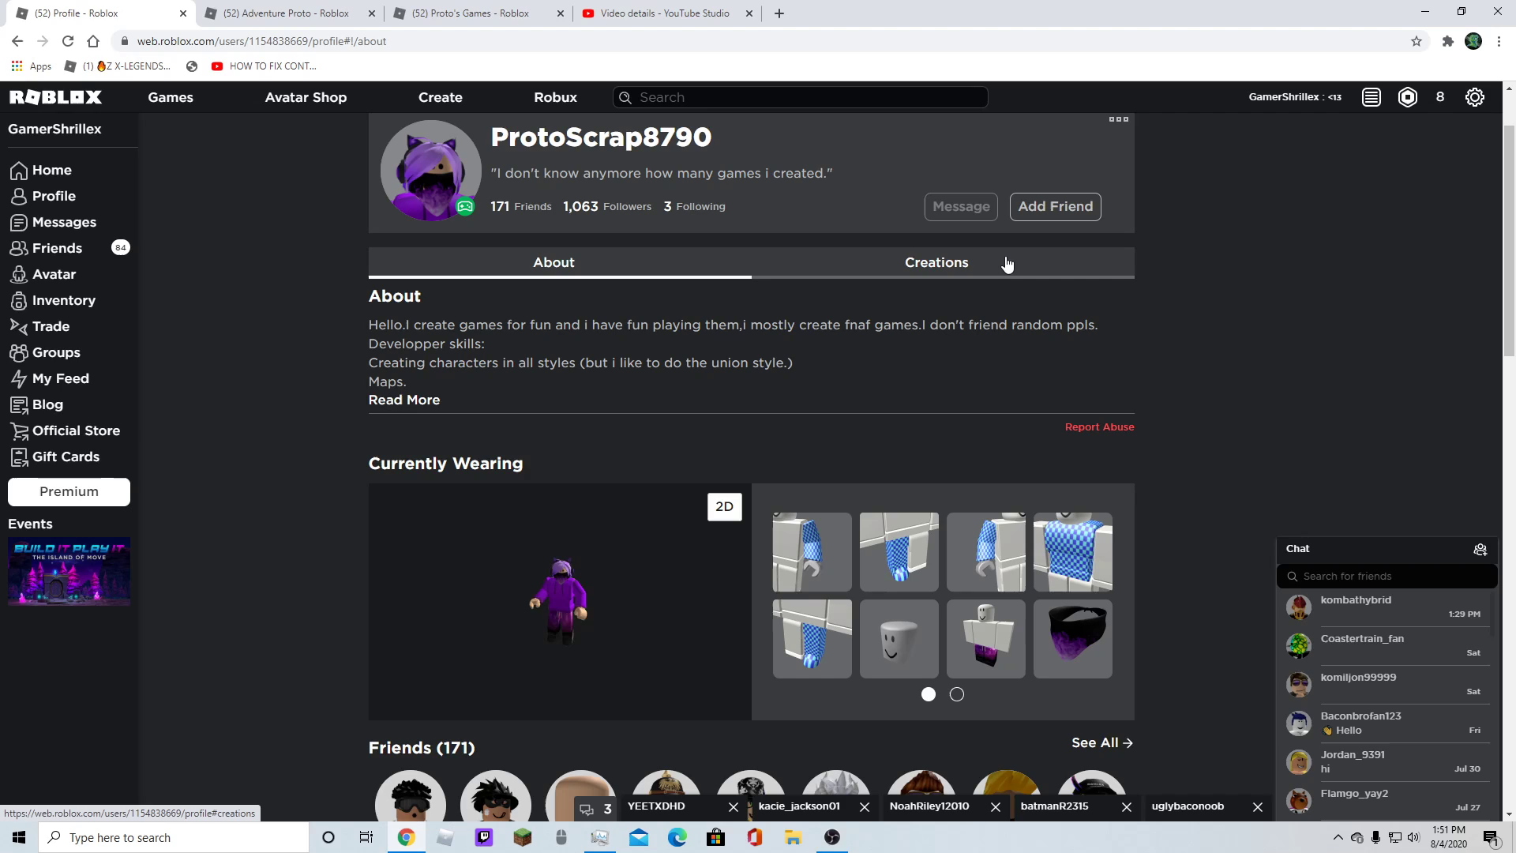
click(1008, 264)
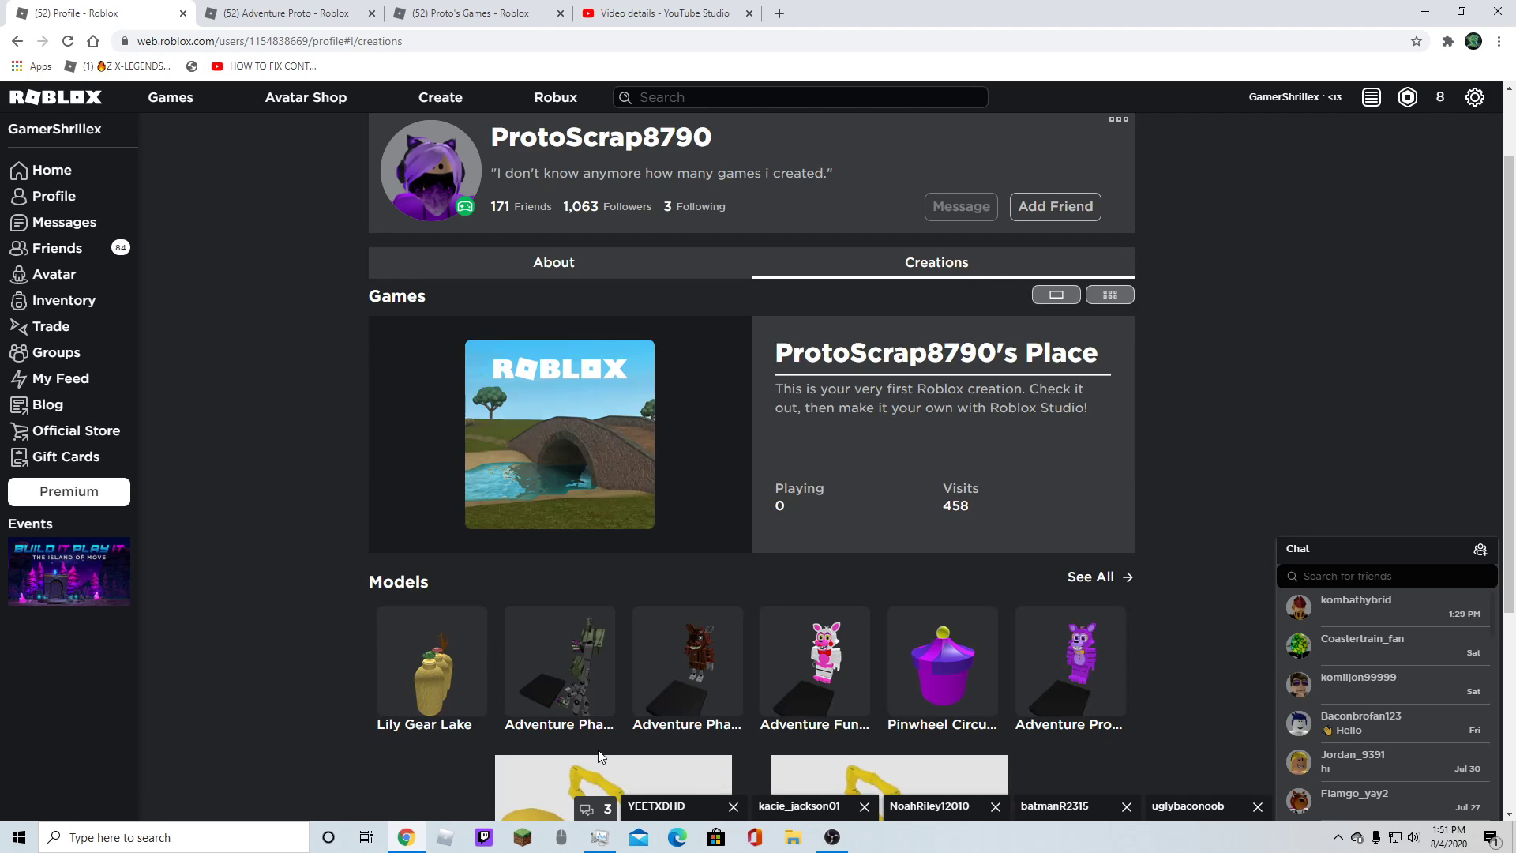
scroll(598, 756, up, 1)
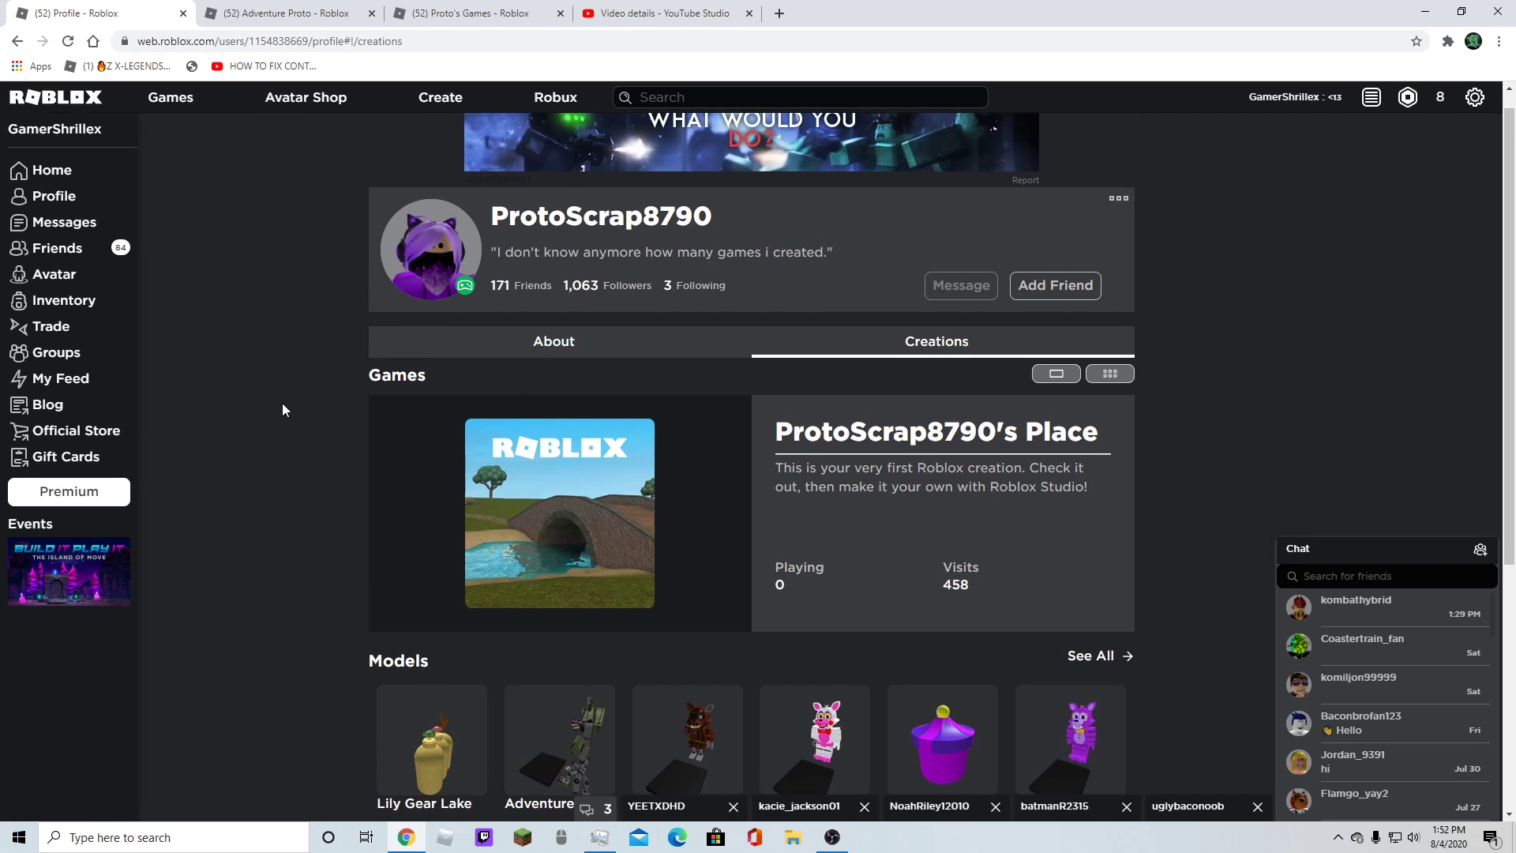
scroll(283, 403, down, 2)
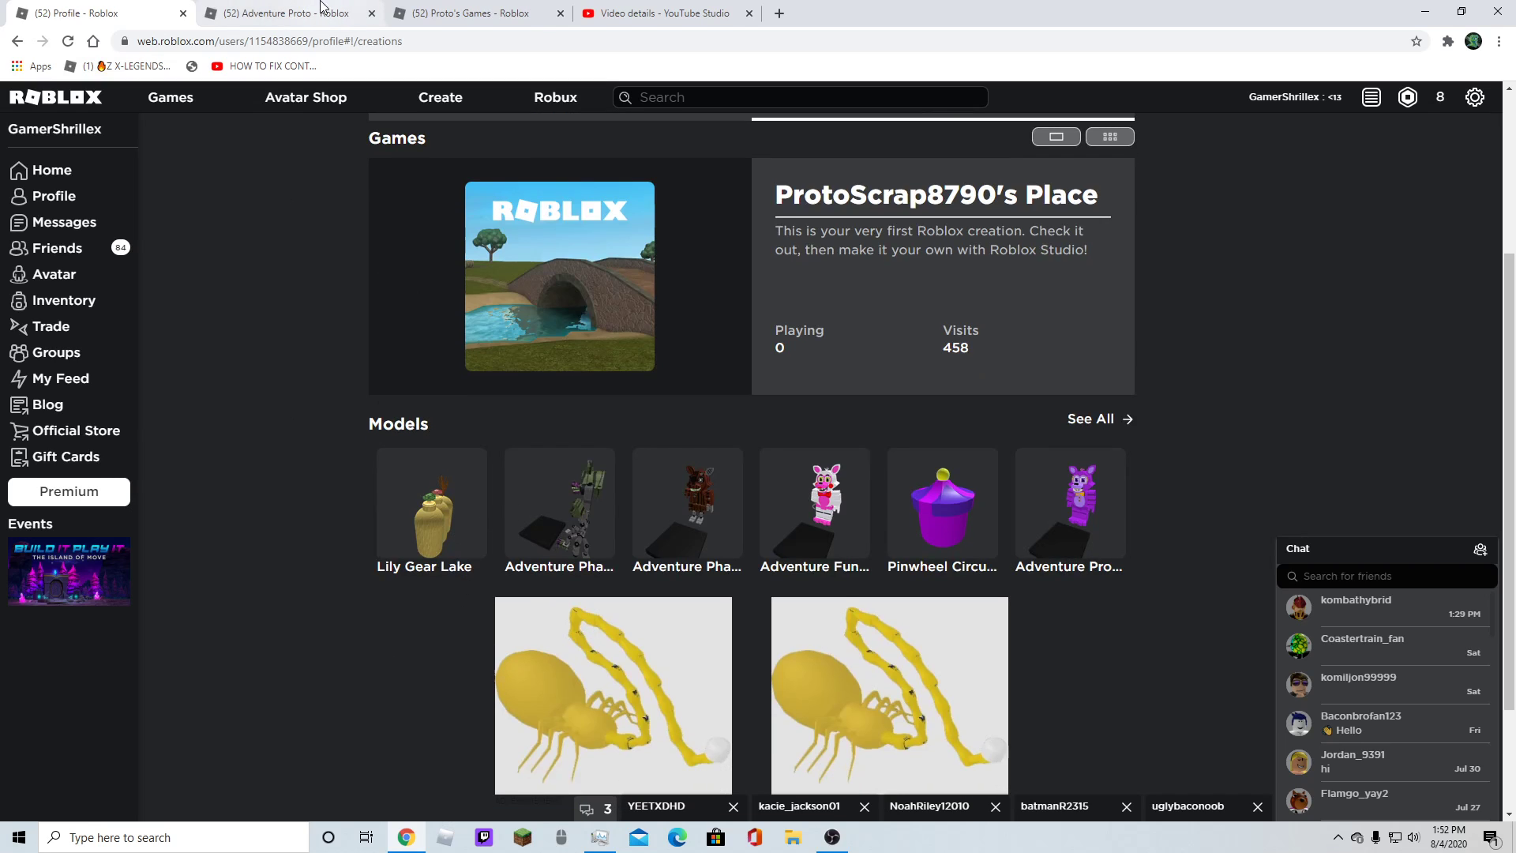
- Glance at the YouTube Studio video details, then go back to the Roblox profile tab
click(723, 12)
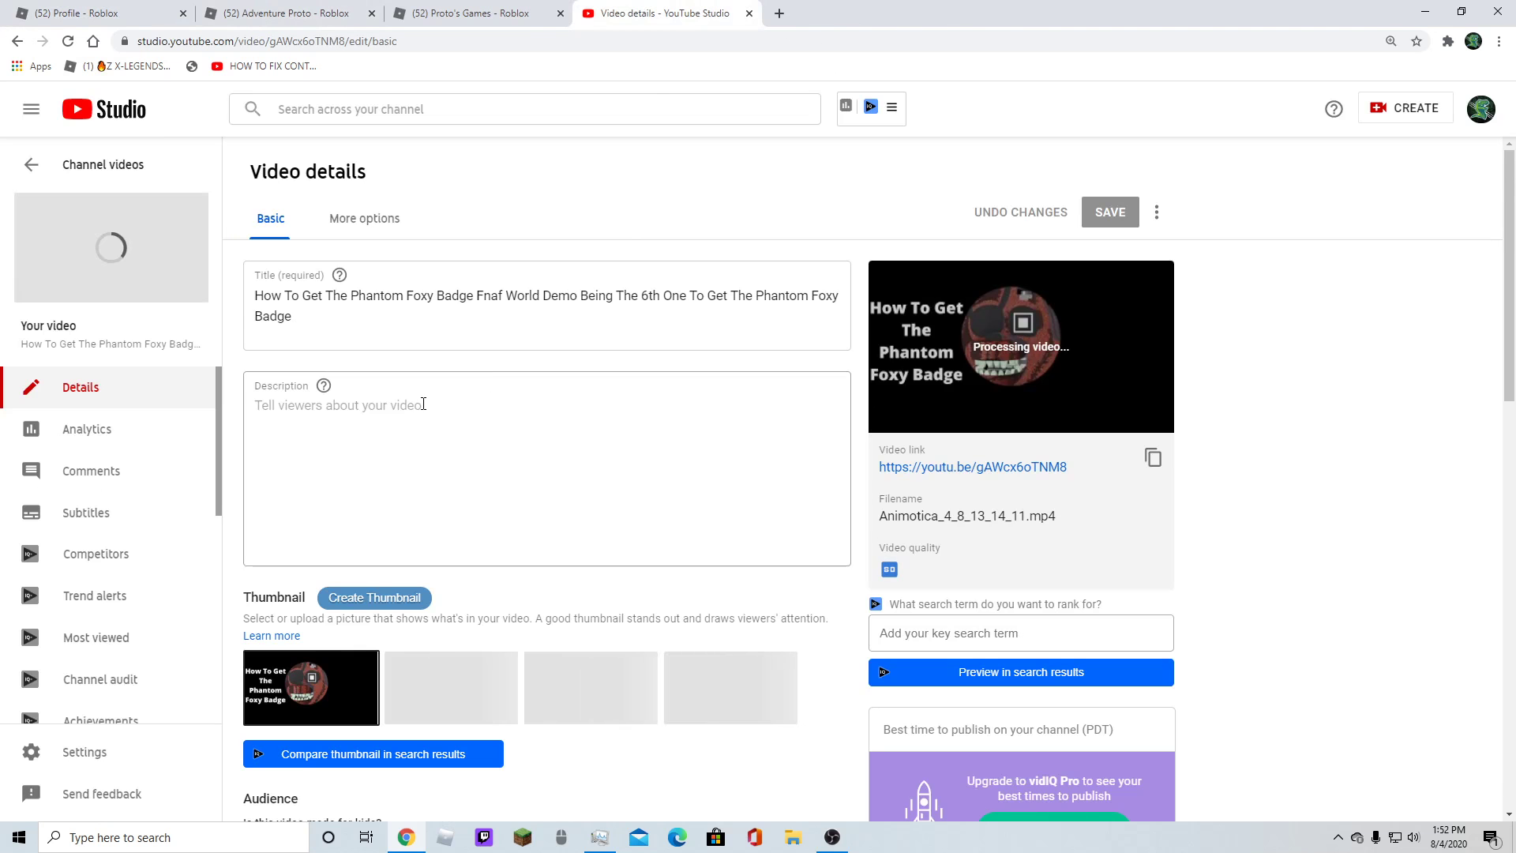
click(3, 7)
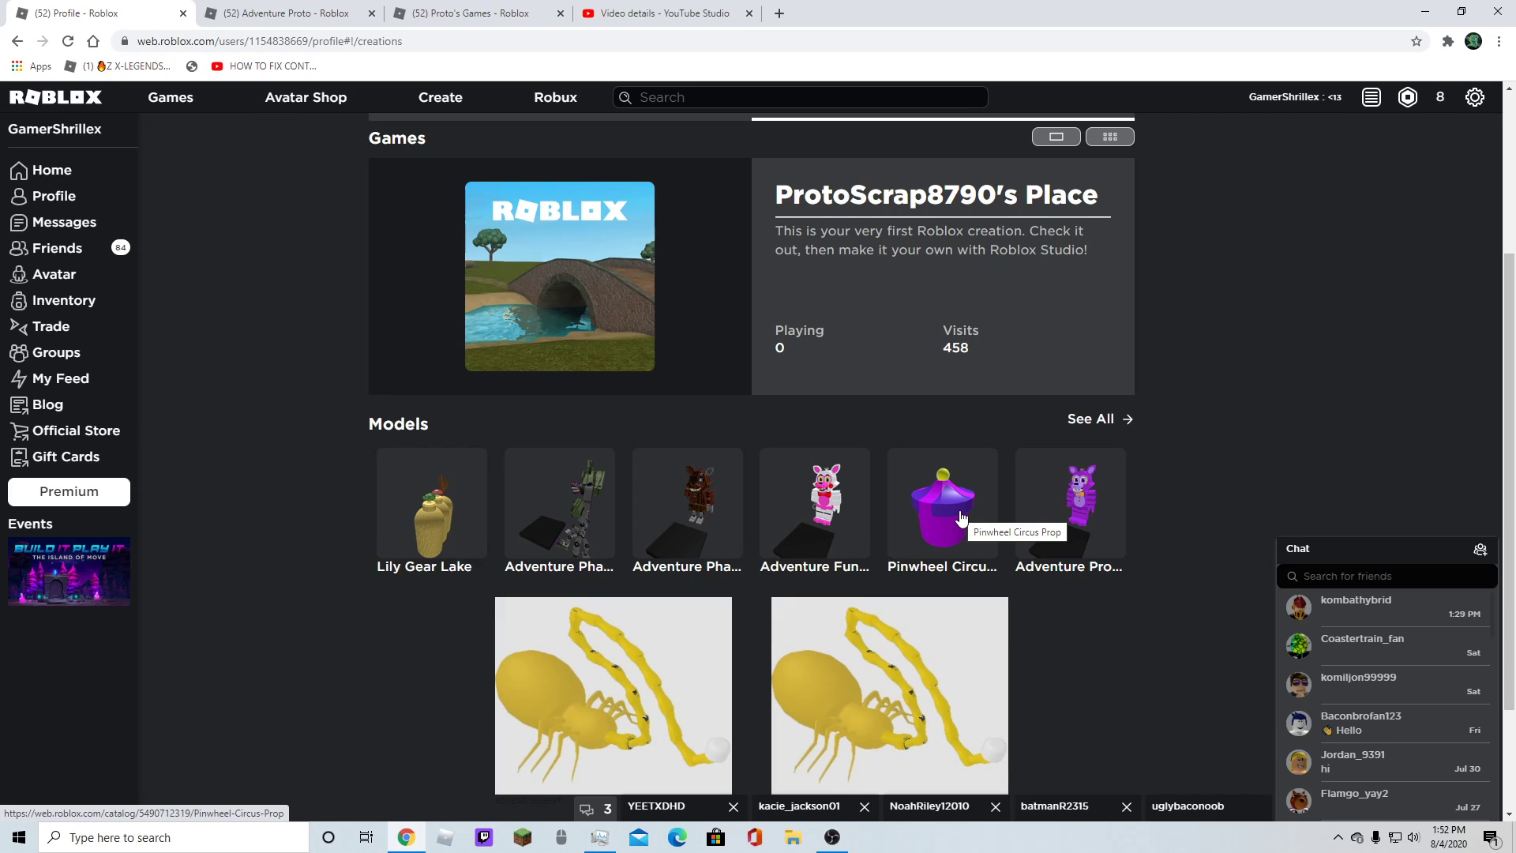
scroll(1070, 541, down, 1)
scroll(1070, 545, up, 2)
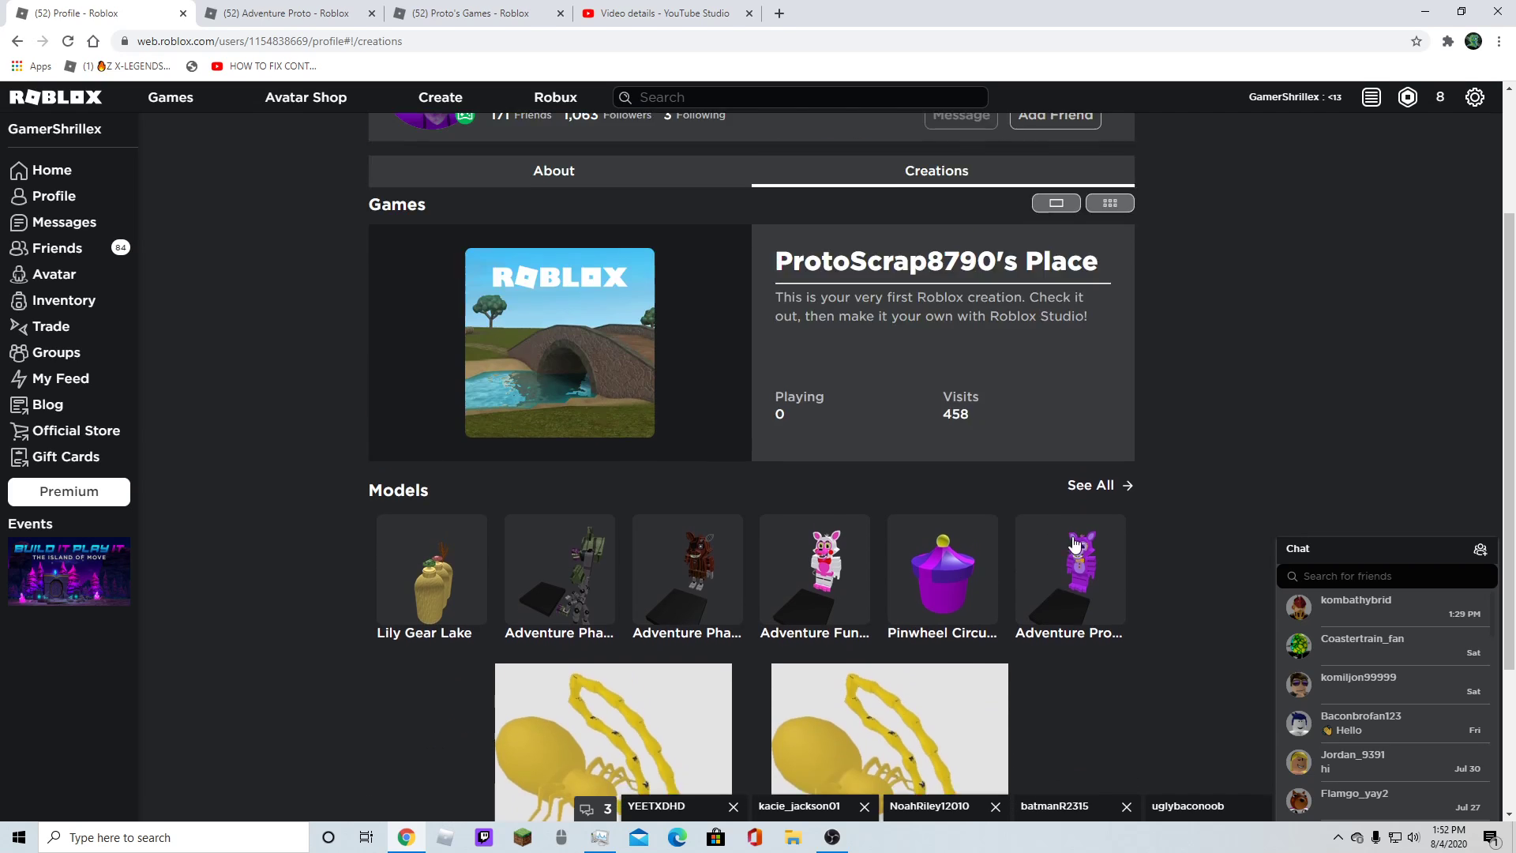
click(1123, 580)
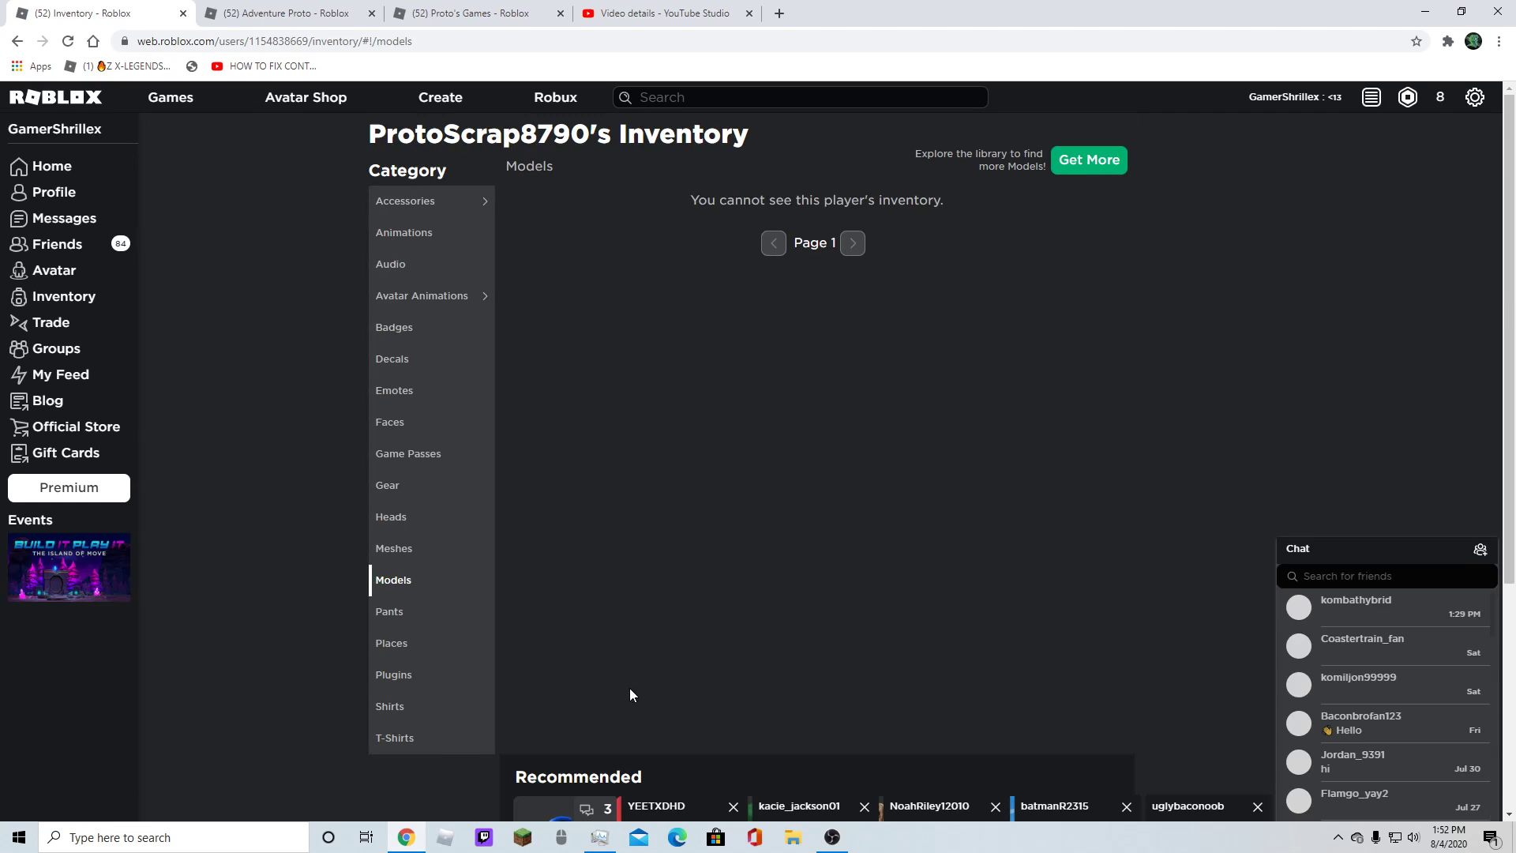
scroll(909, 579, down, 3)
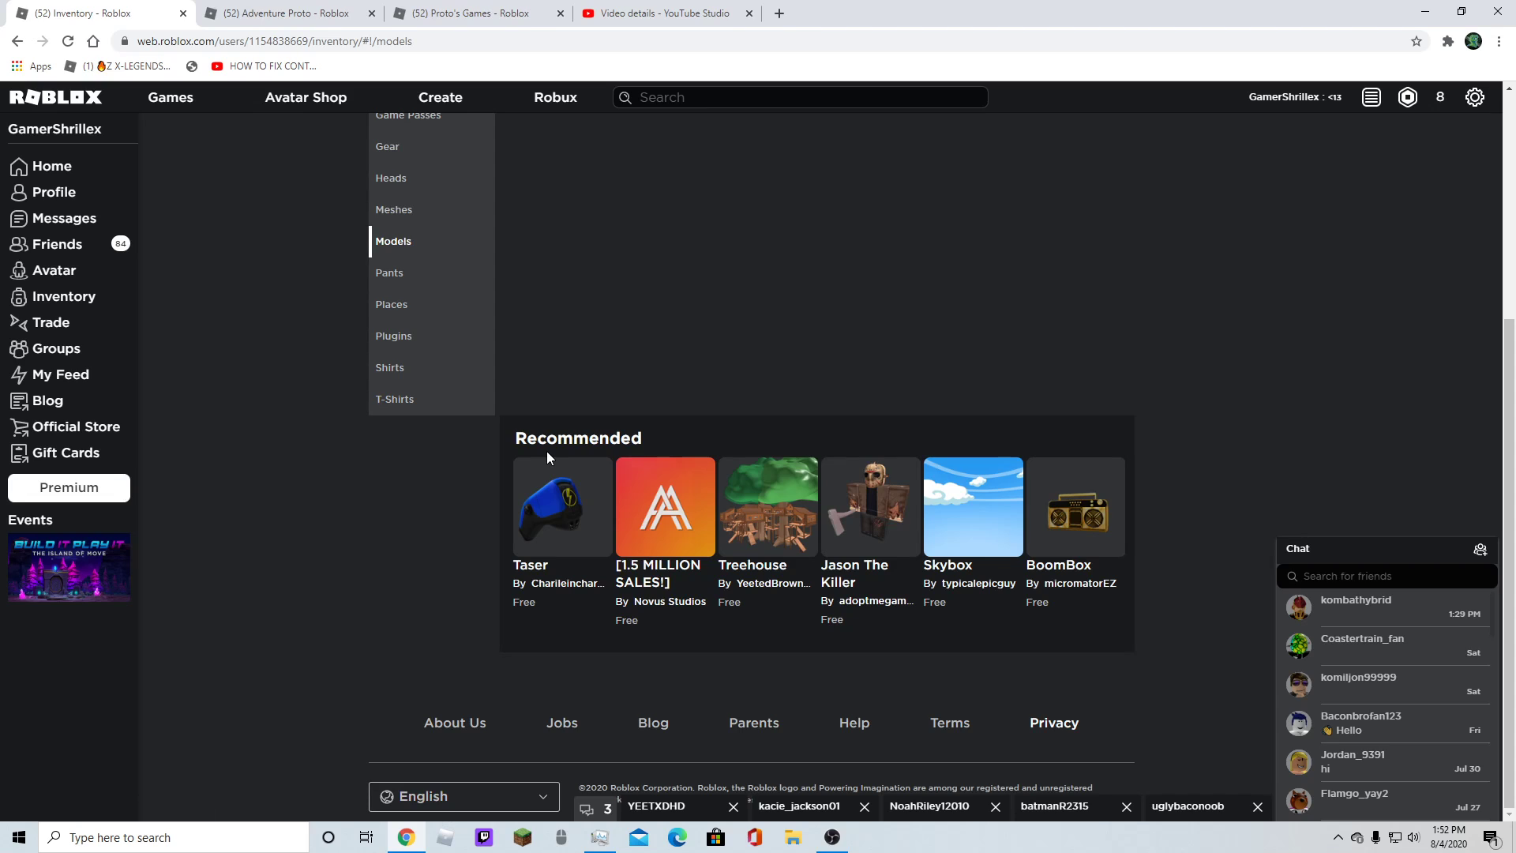
scroll(546, 451, up, 1)
scroll(547, 451, up, 3)
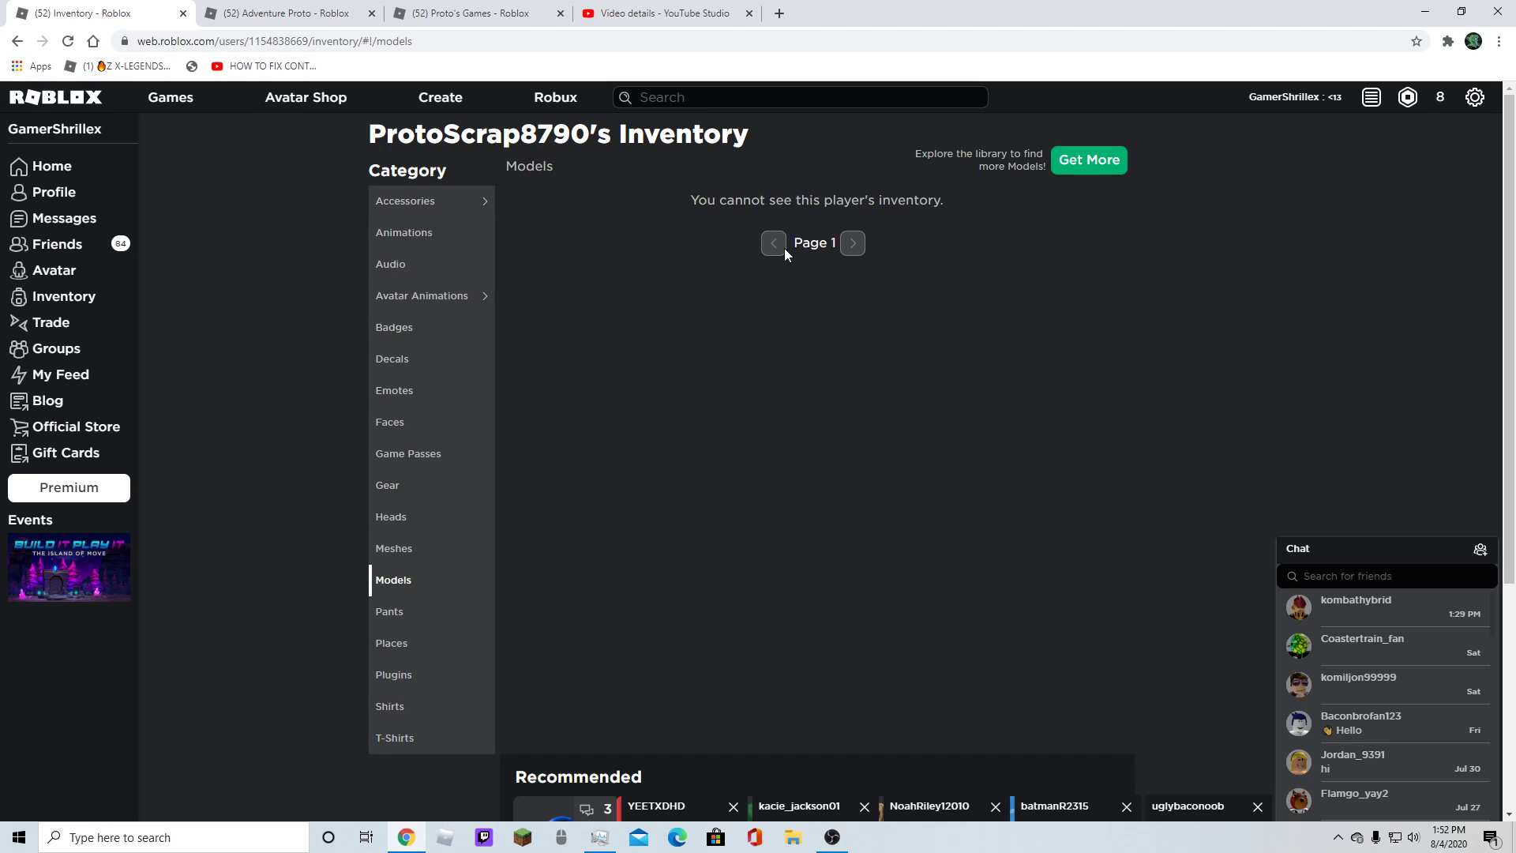
click(16, 43)
drag(734, 136, 477, 136)
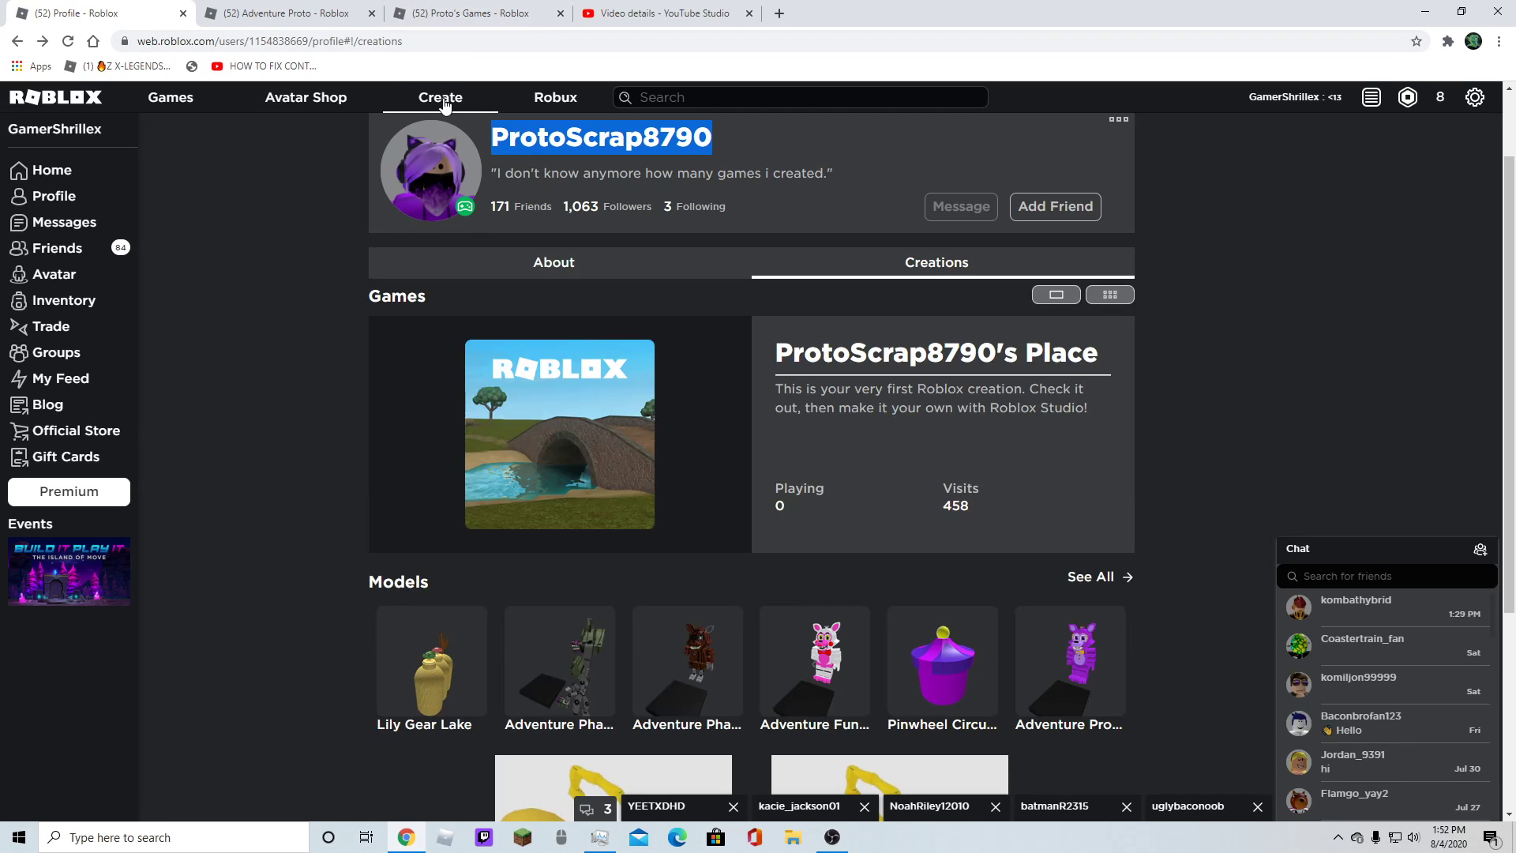
- Filter the developer library's models by creator ProtoScrap8790, showing the Updated morph model
click(440, 100)
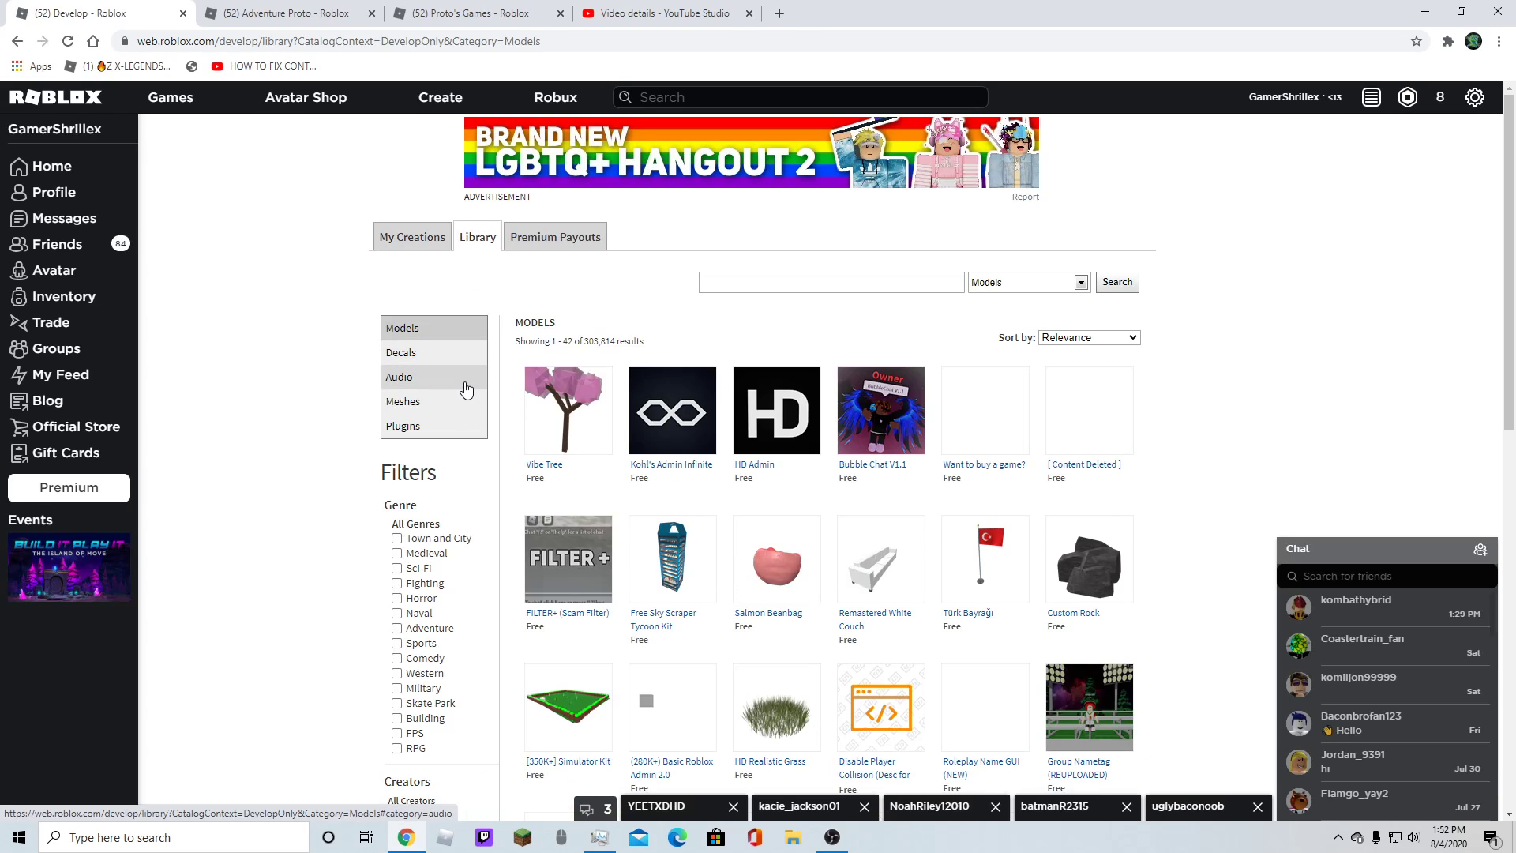
scroll(455, 588, down, 2)
click(441, 592)
text(ProtoScrap8790)
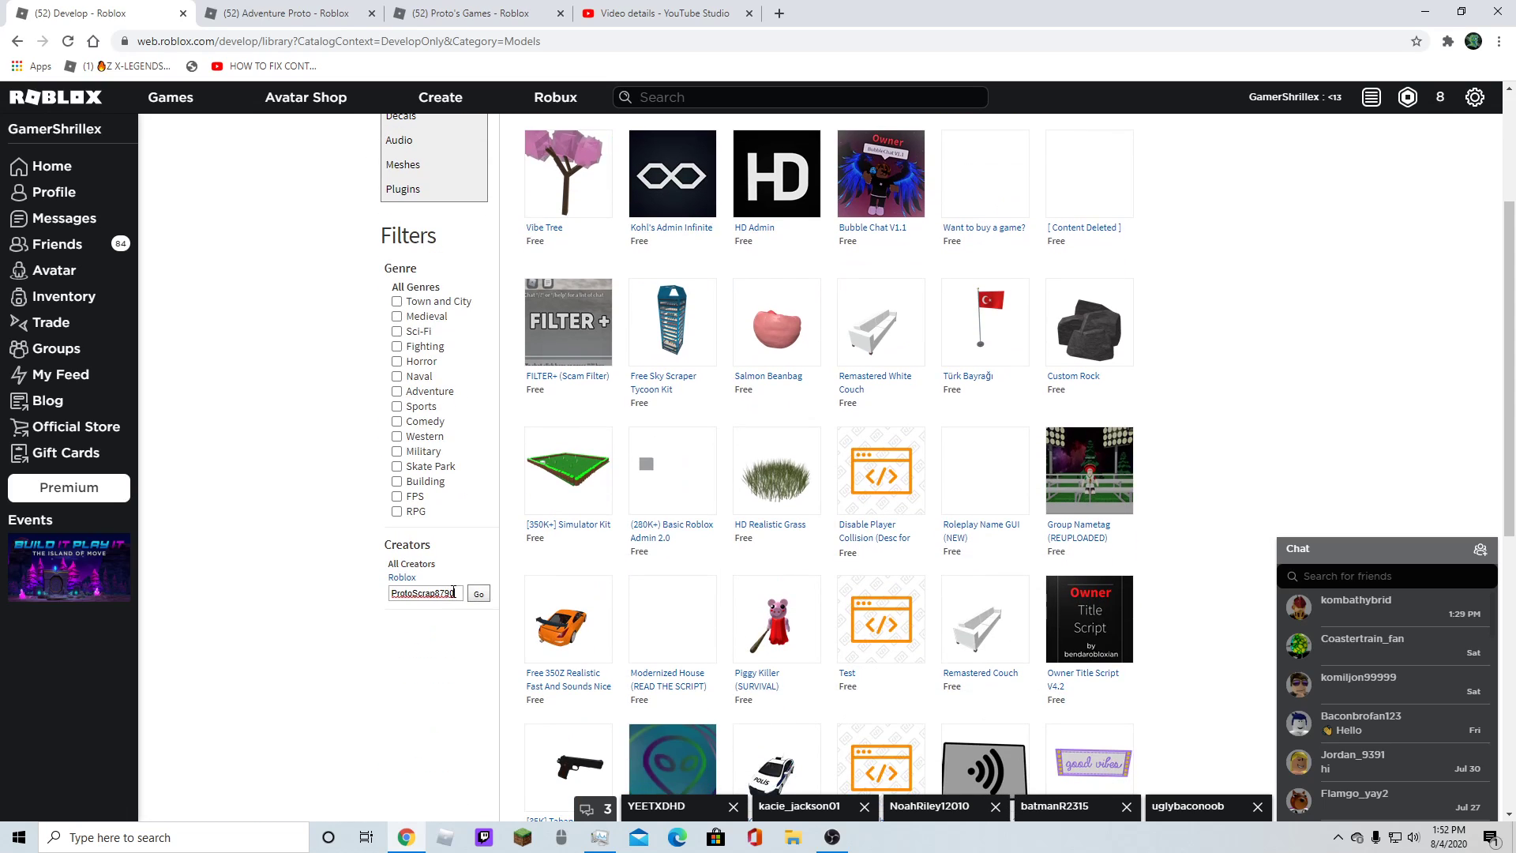
click(479, 593)
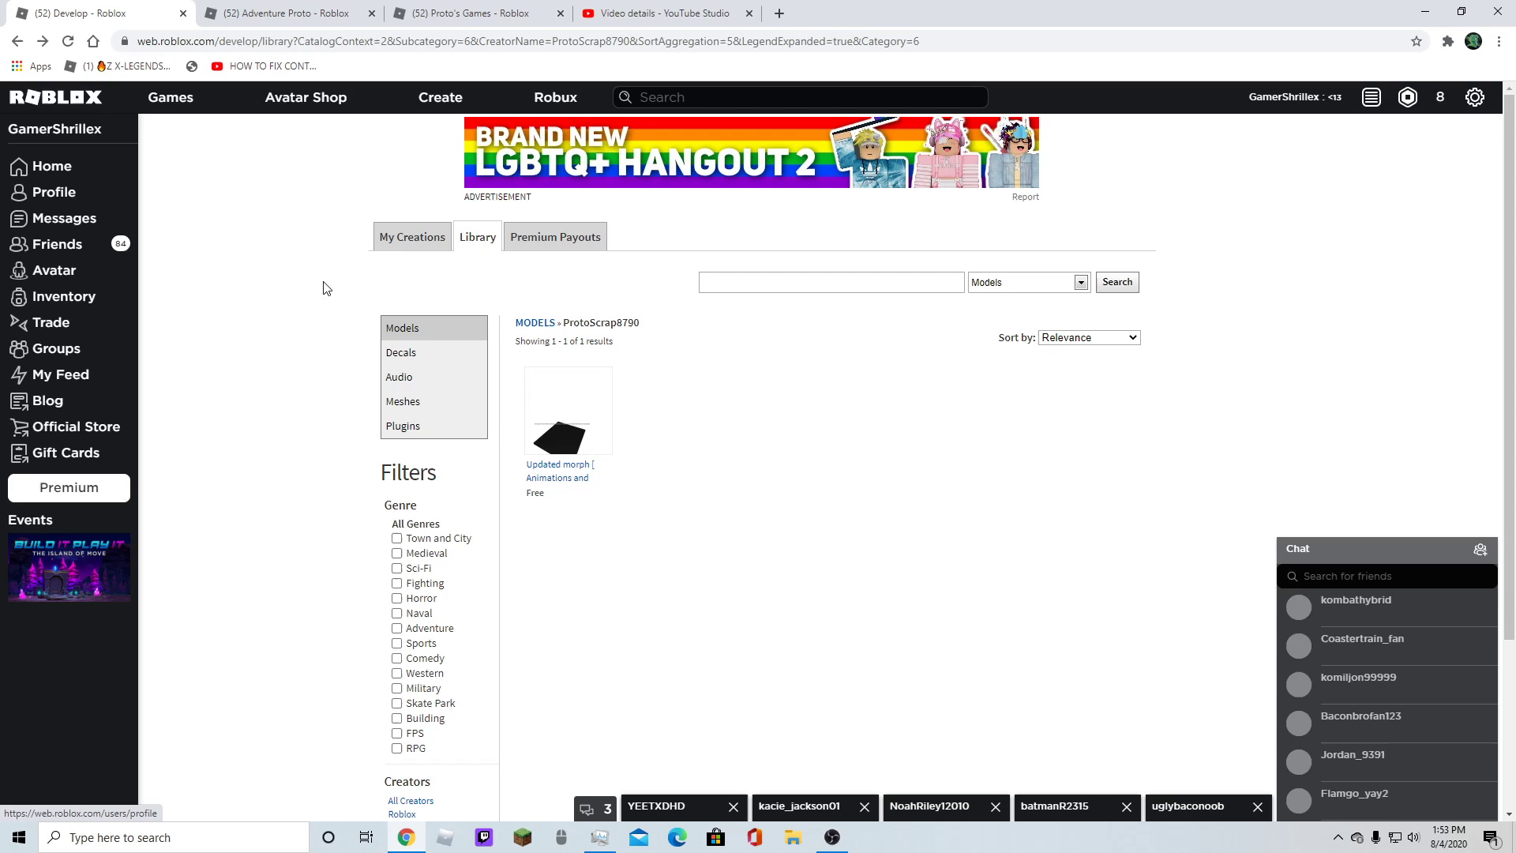
- Browse the creator library's Decals, Audio, Meshes and Plugins categories in turn
click(409, 351)
mouse_move(567, 410)
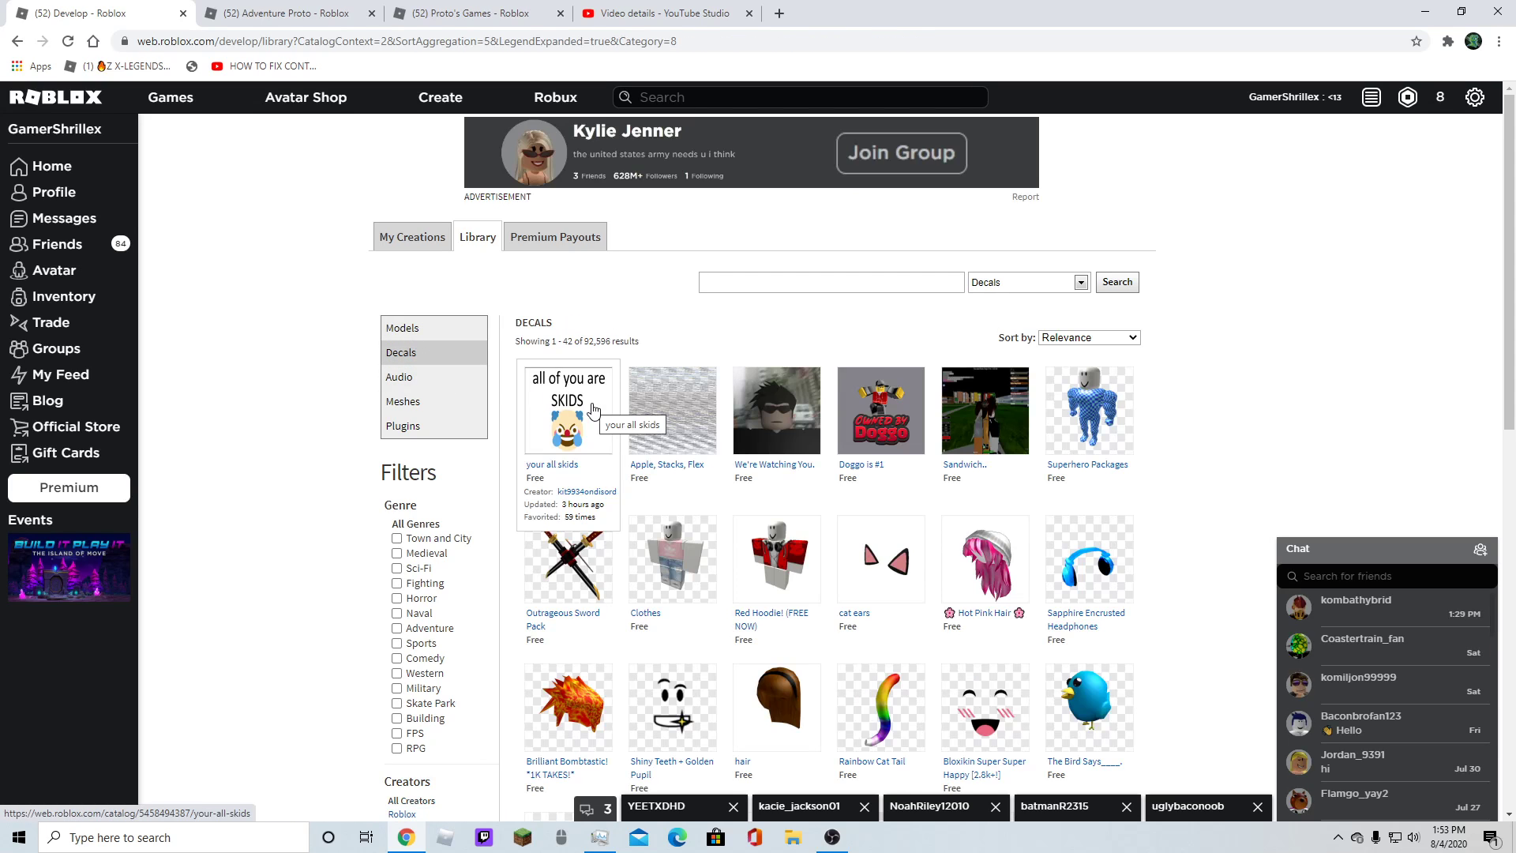
scroll(592, 409, down, 5)
scroll(602, 420, down, 3)
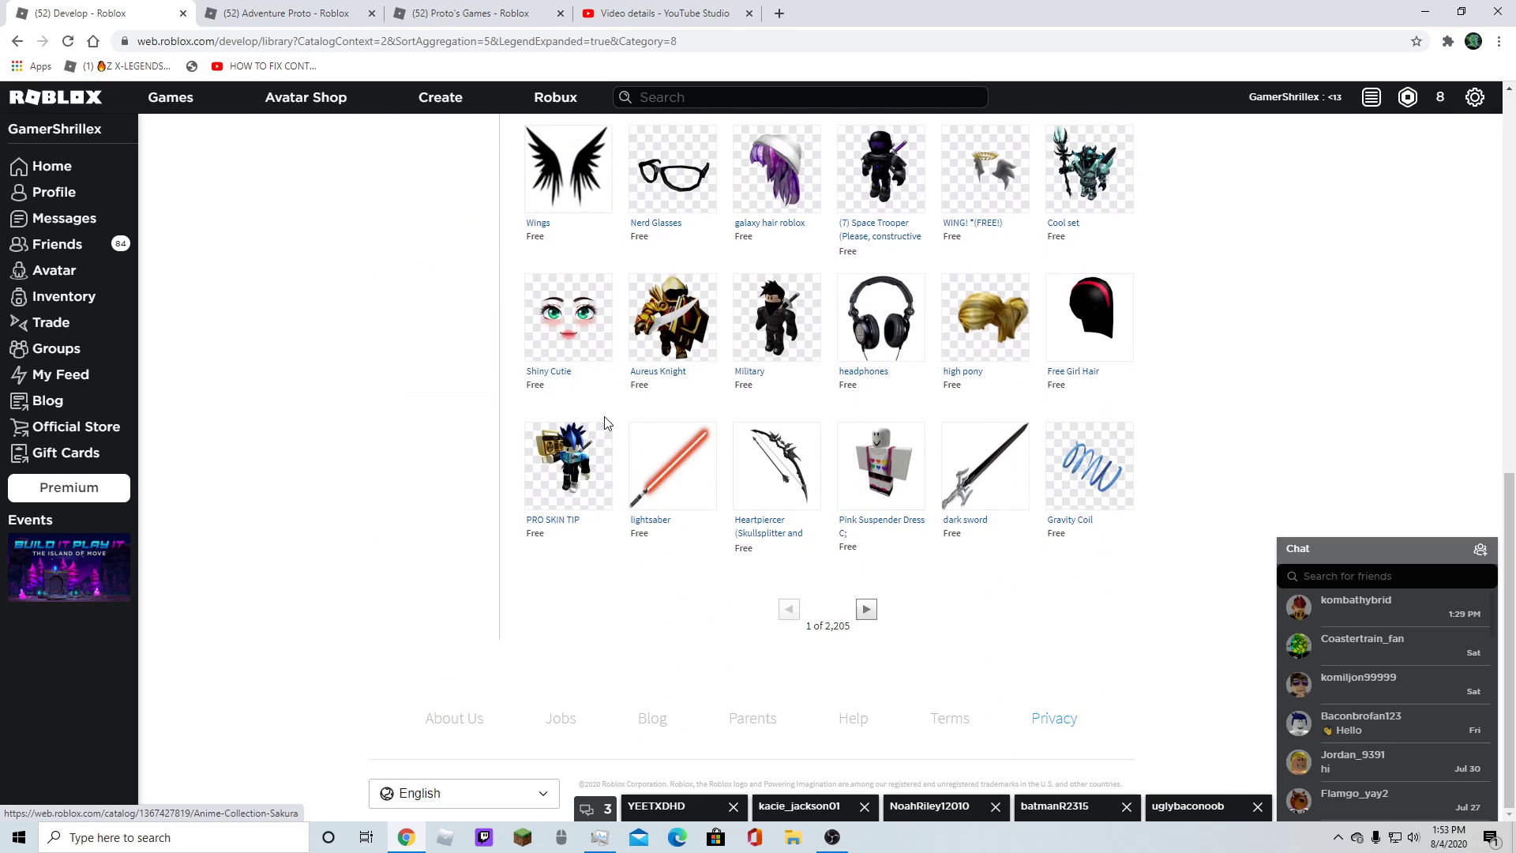
scroll(621, 413, up, 4)
scroll(511, 355, up, 4)
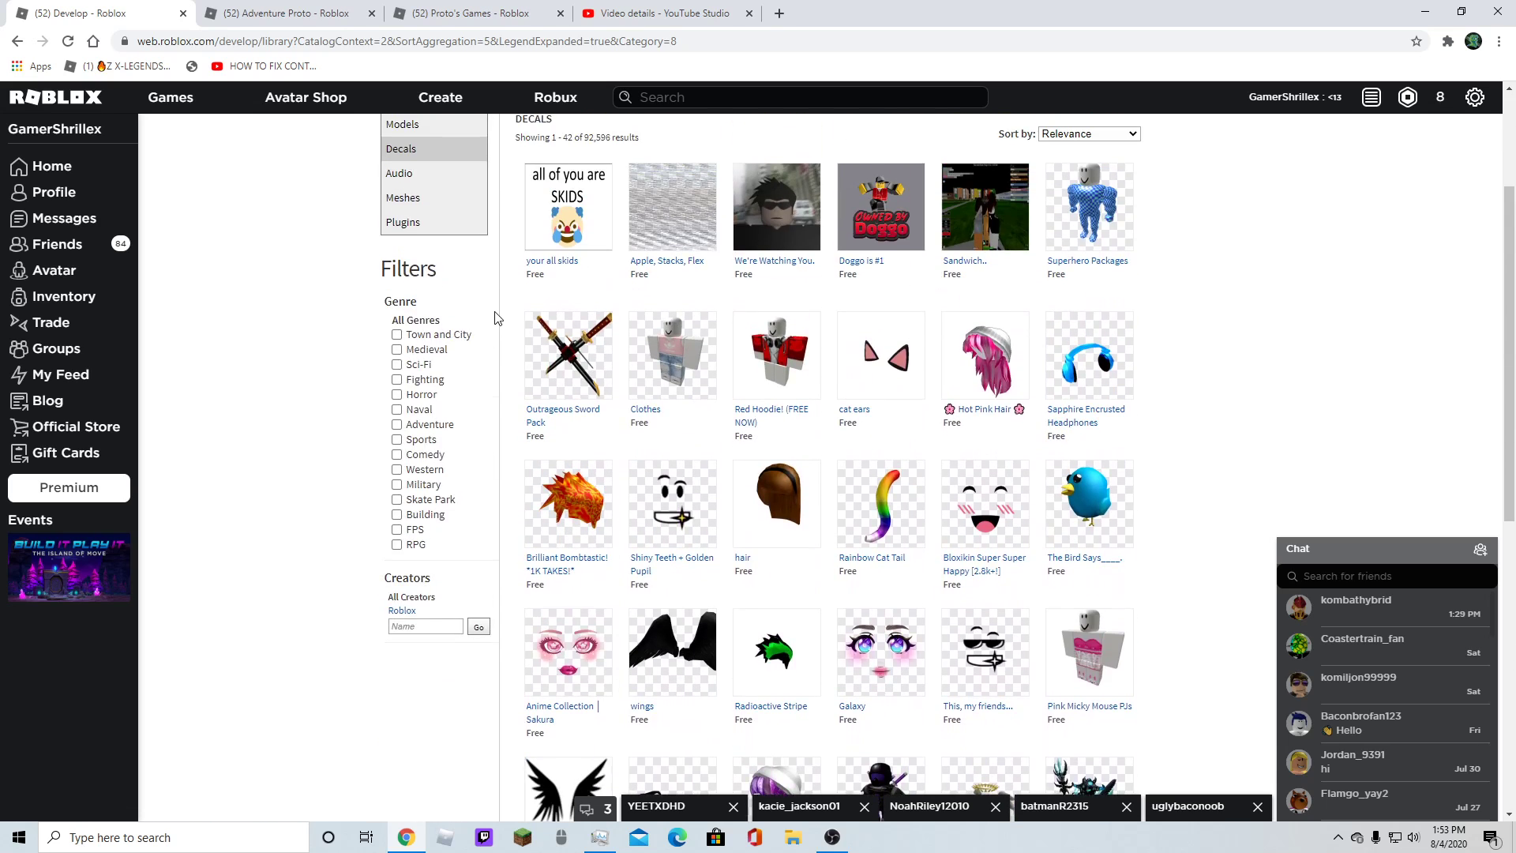
click(474, 330)
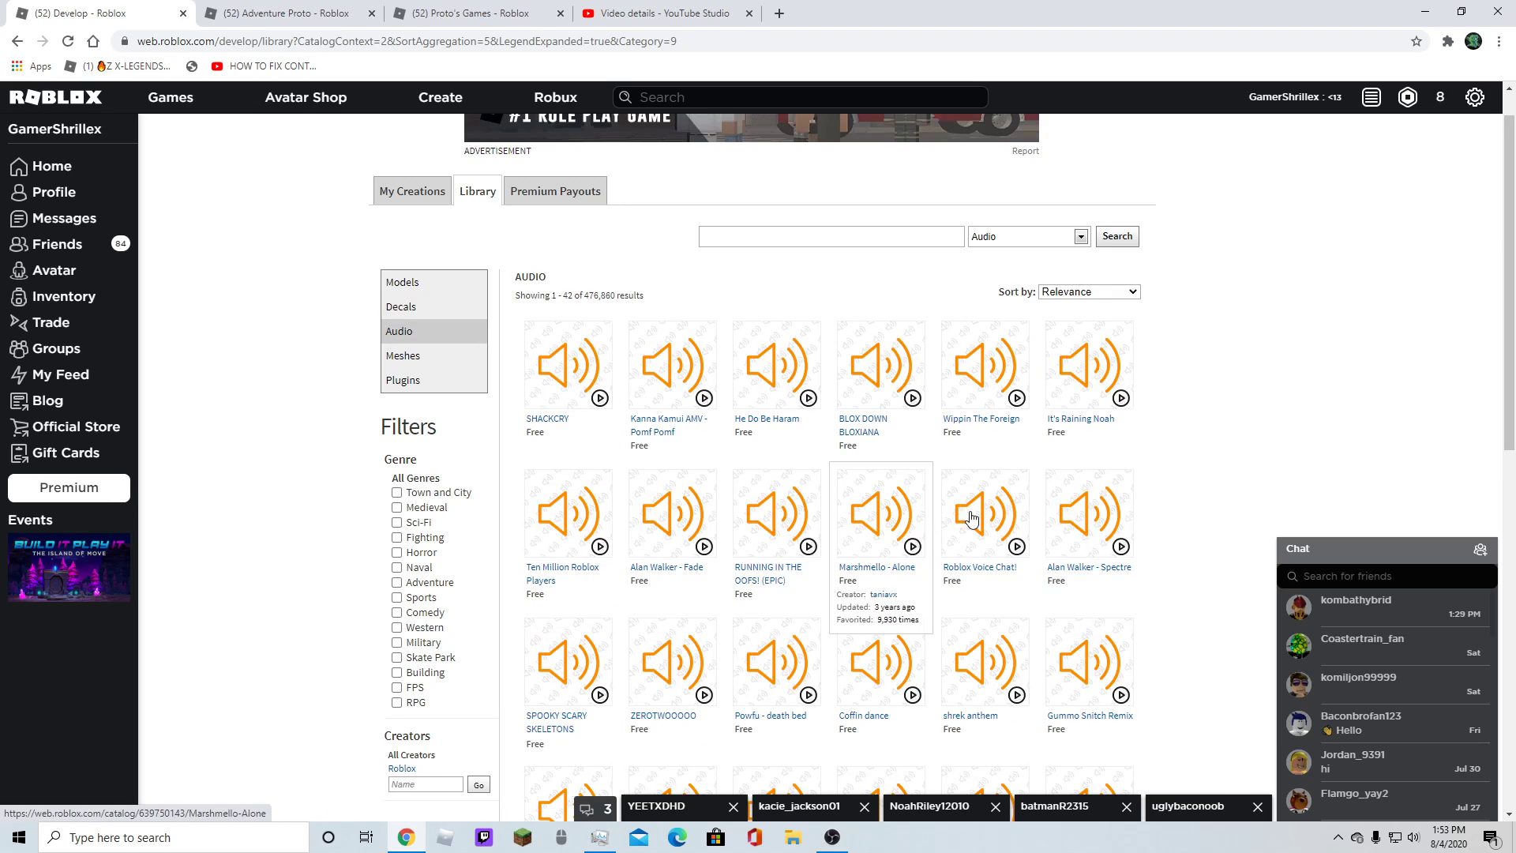
scroll(1251, 574, down, 7)
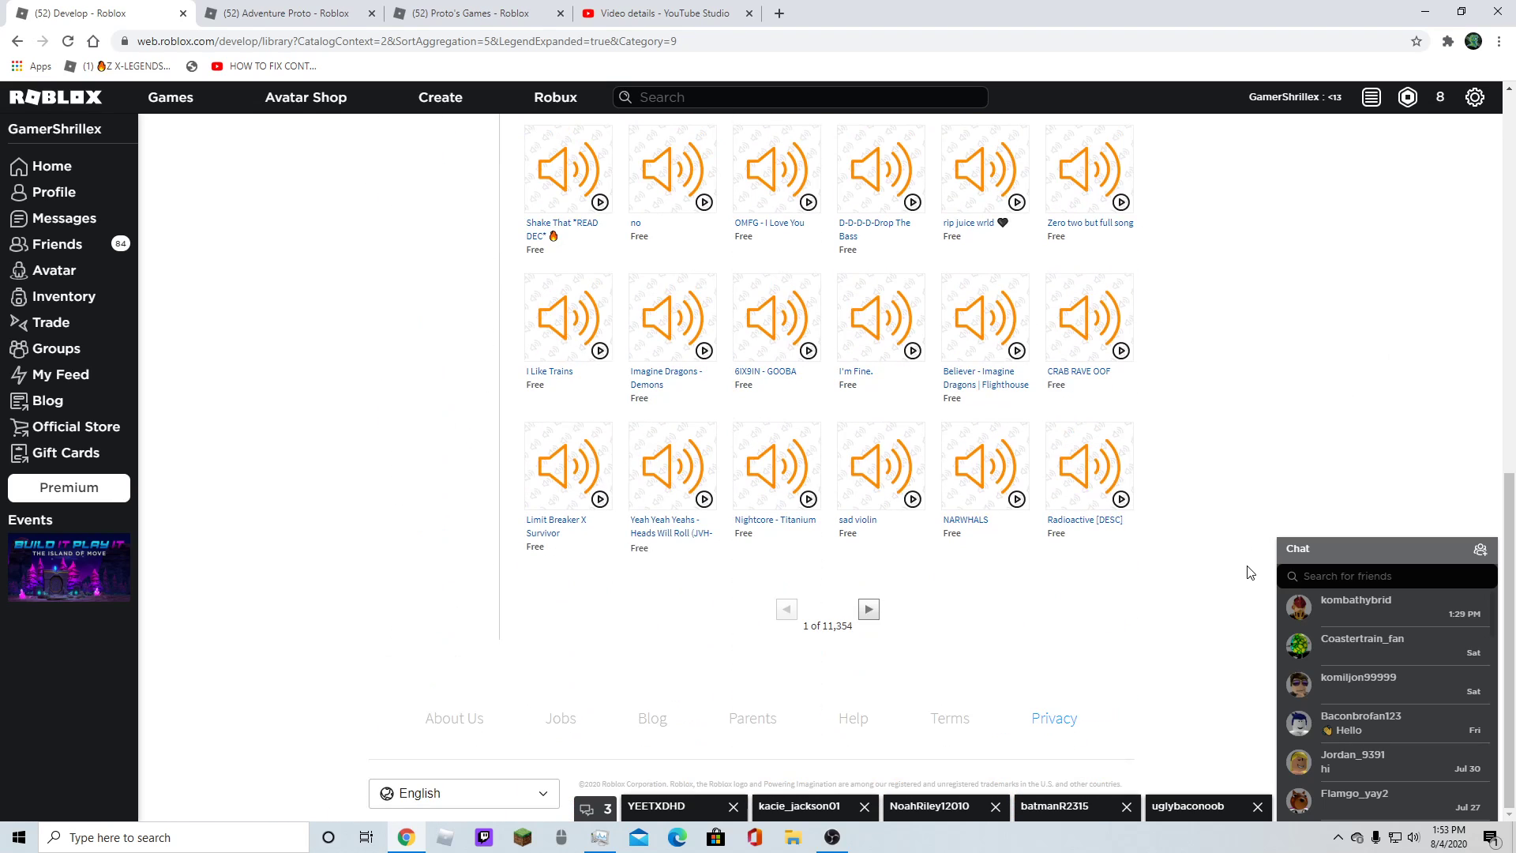
scroll(533, 637, up, 7)
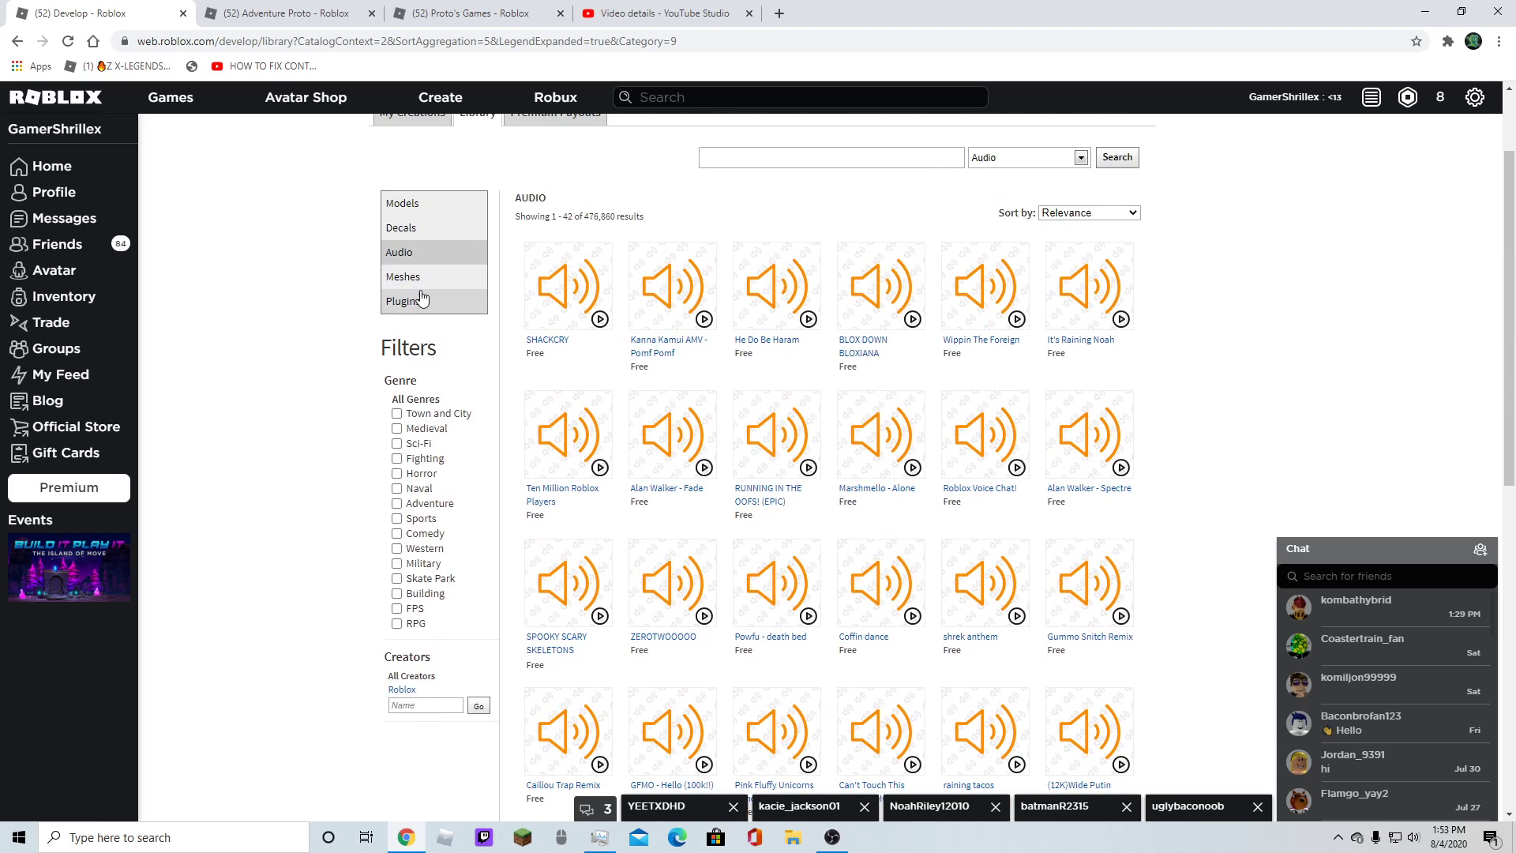
click(443, 289)
scroll(86, 472, down, 1)
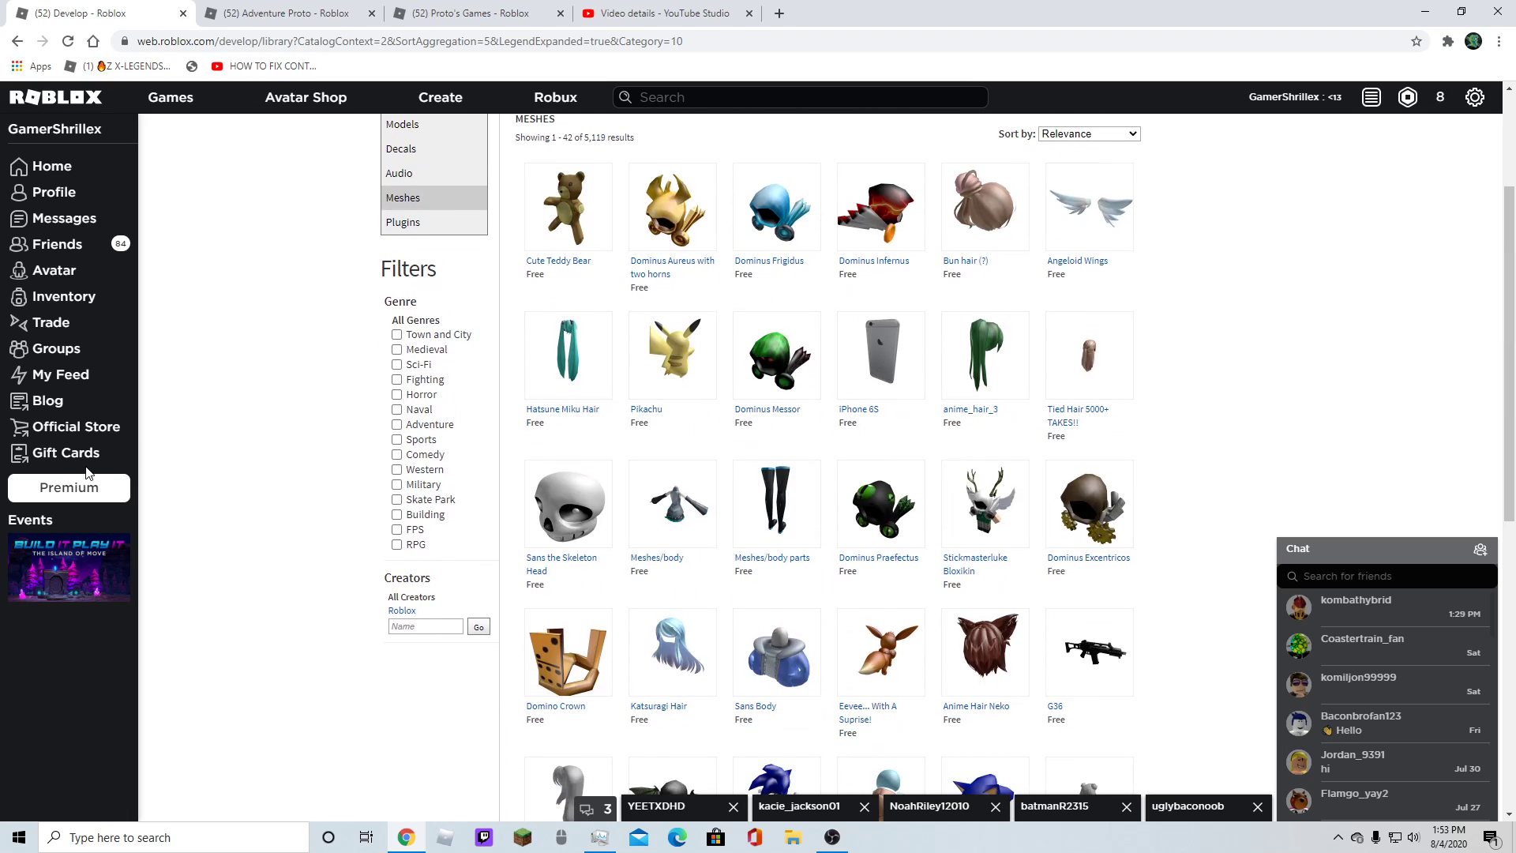
scroll(86, 472, down, 5)
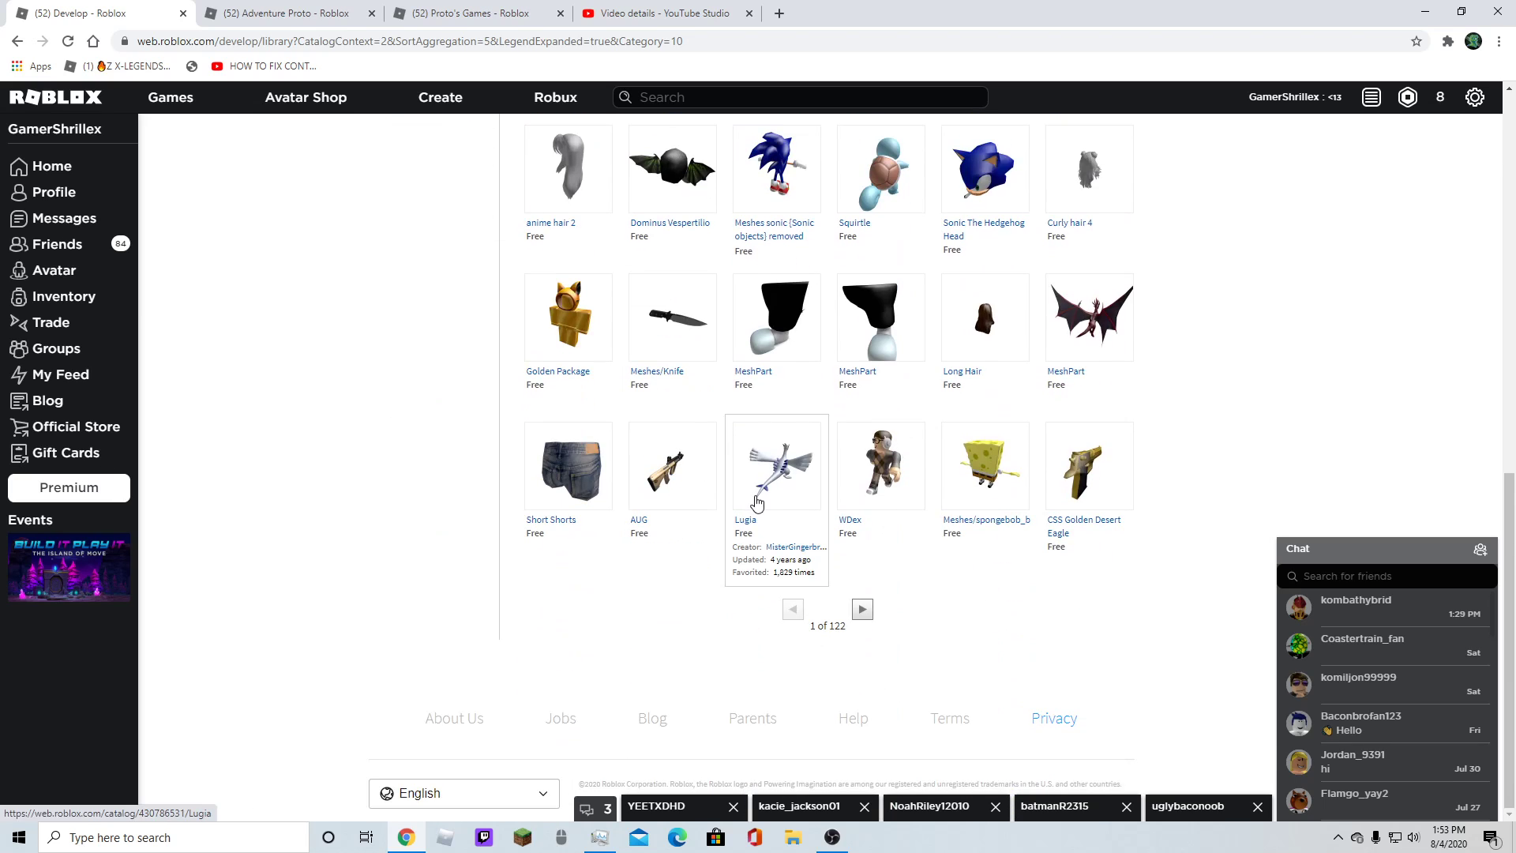
scroll(729, 477, up, 2)
scroll(718, 467, up, 1)
scroll(666, 406, up, 3)
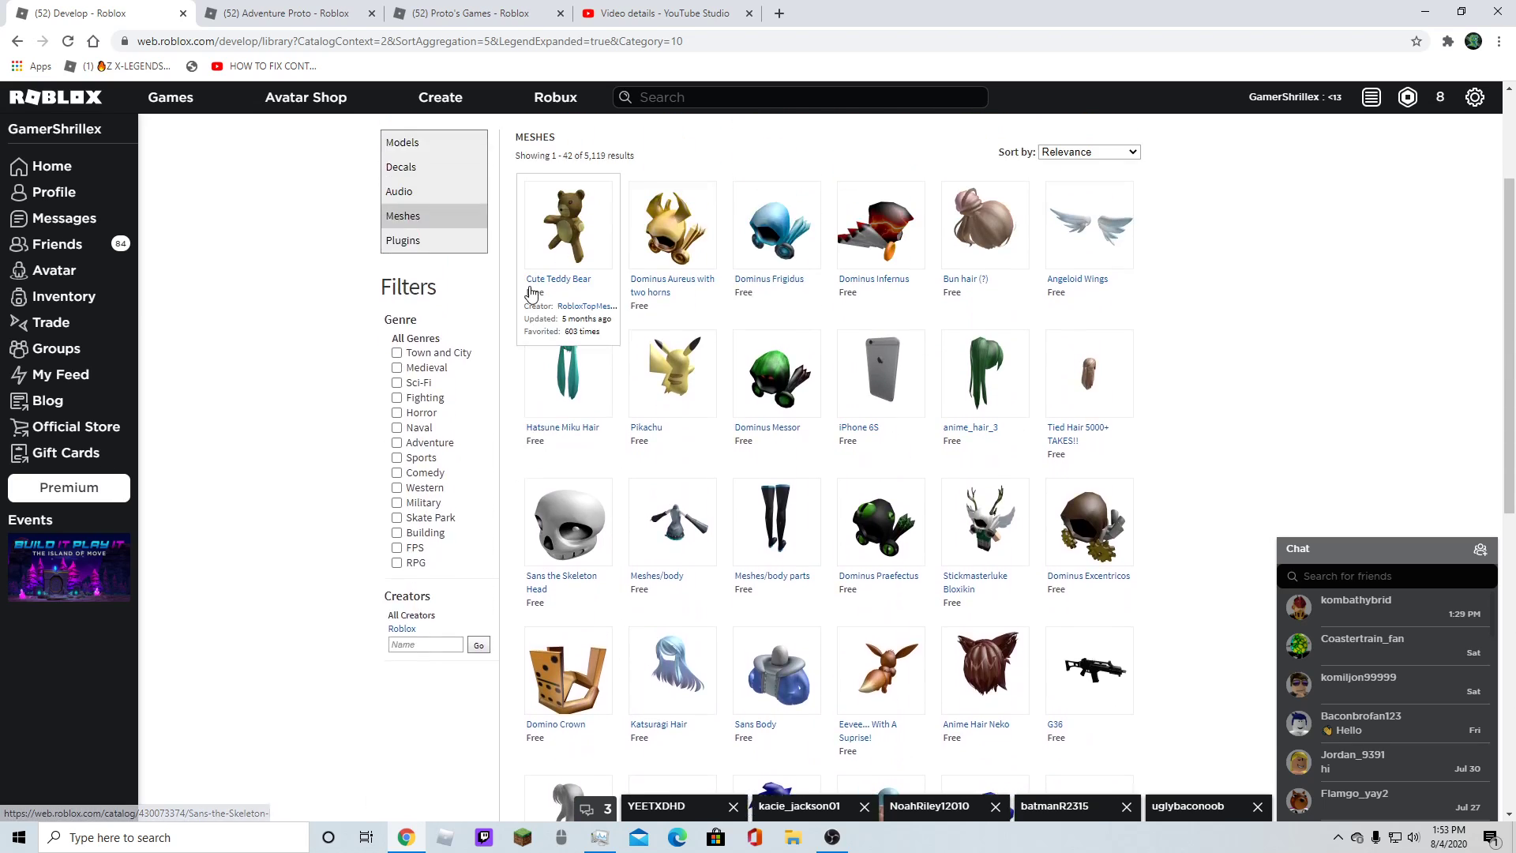
click(396, 301)
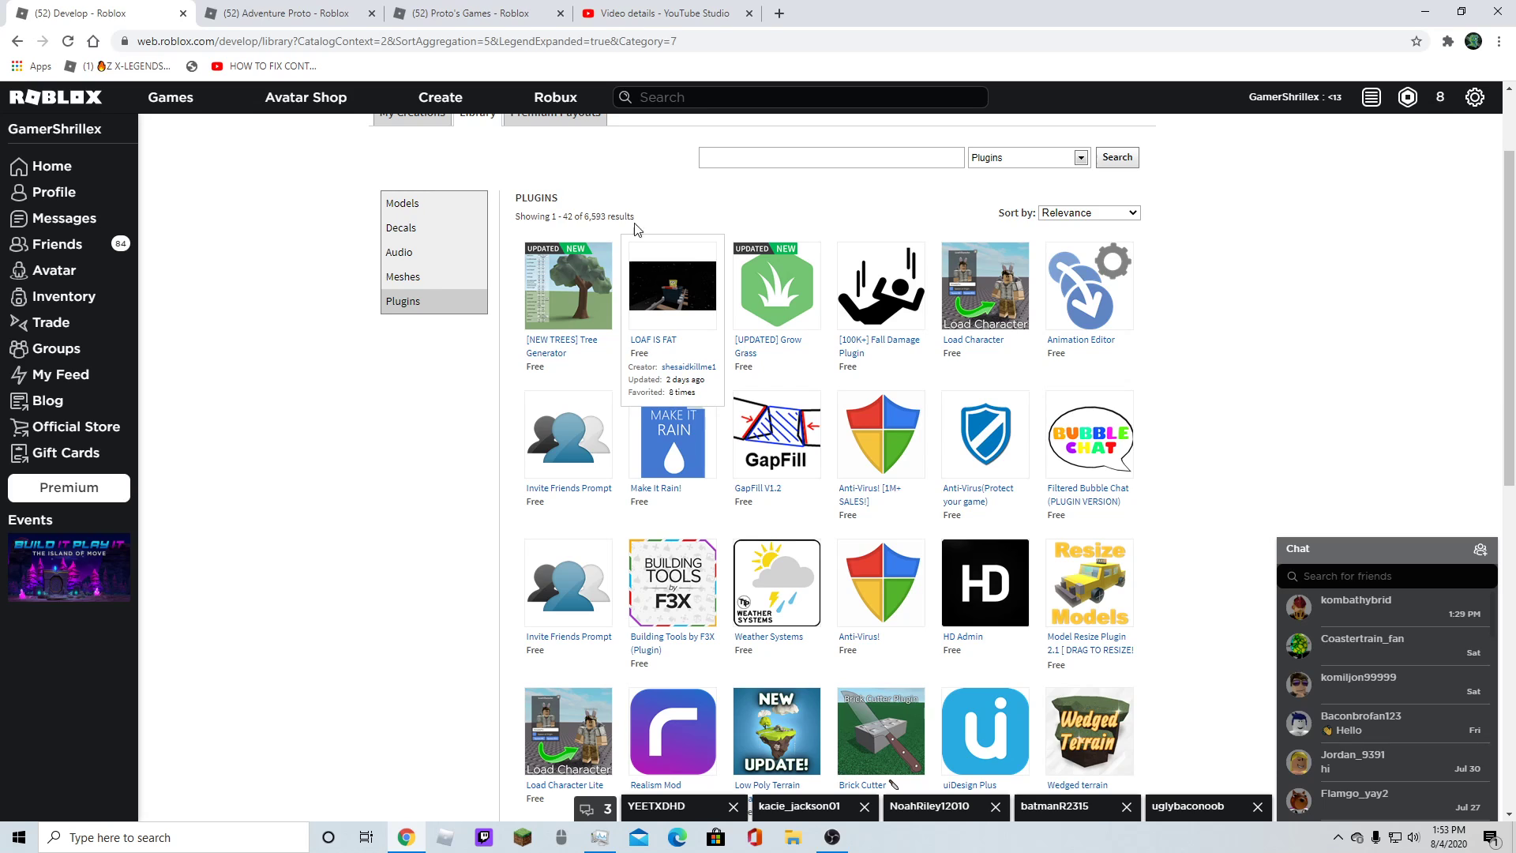
scroll(911, 322, down, 3)
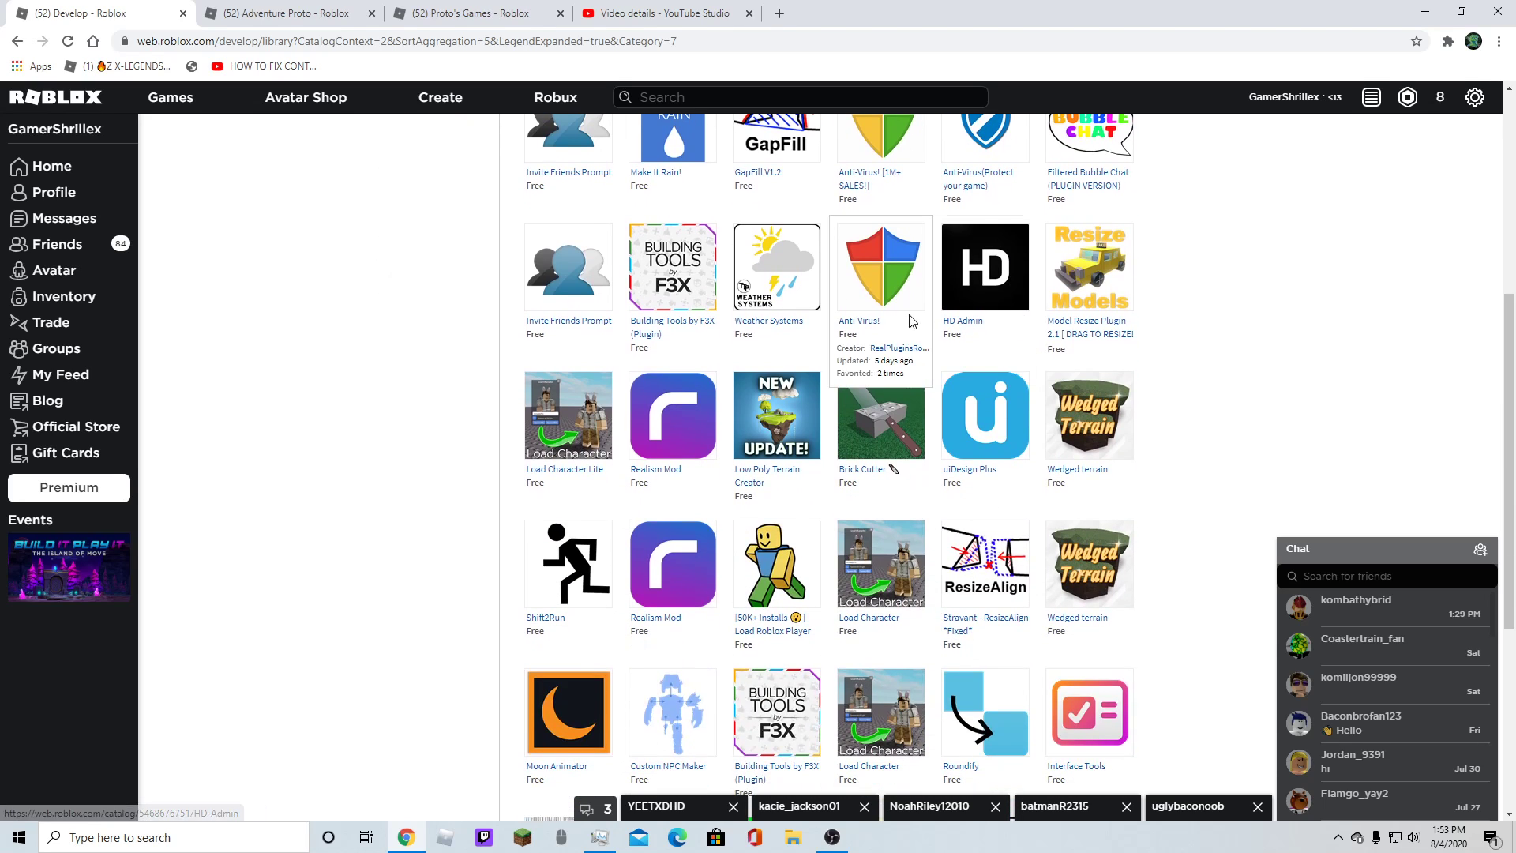
scroll(911, 321, down, 1)
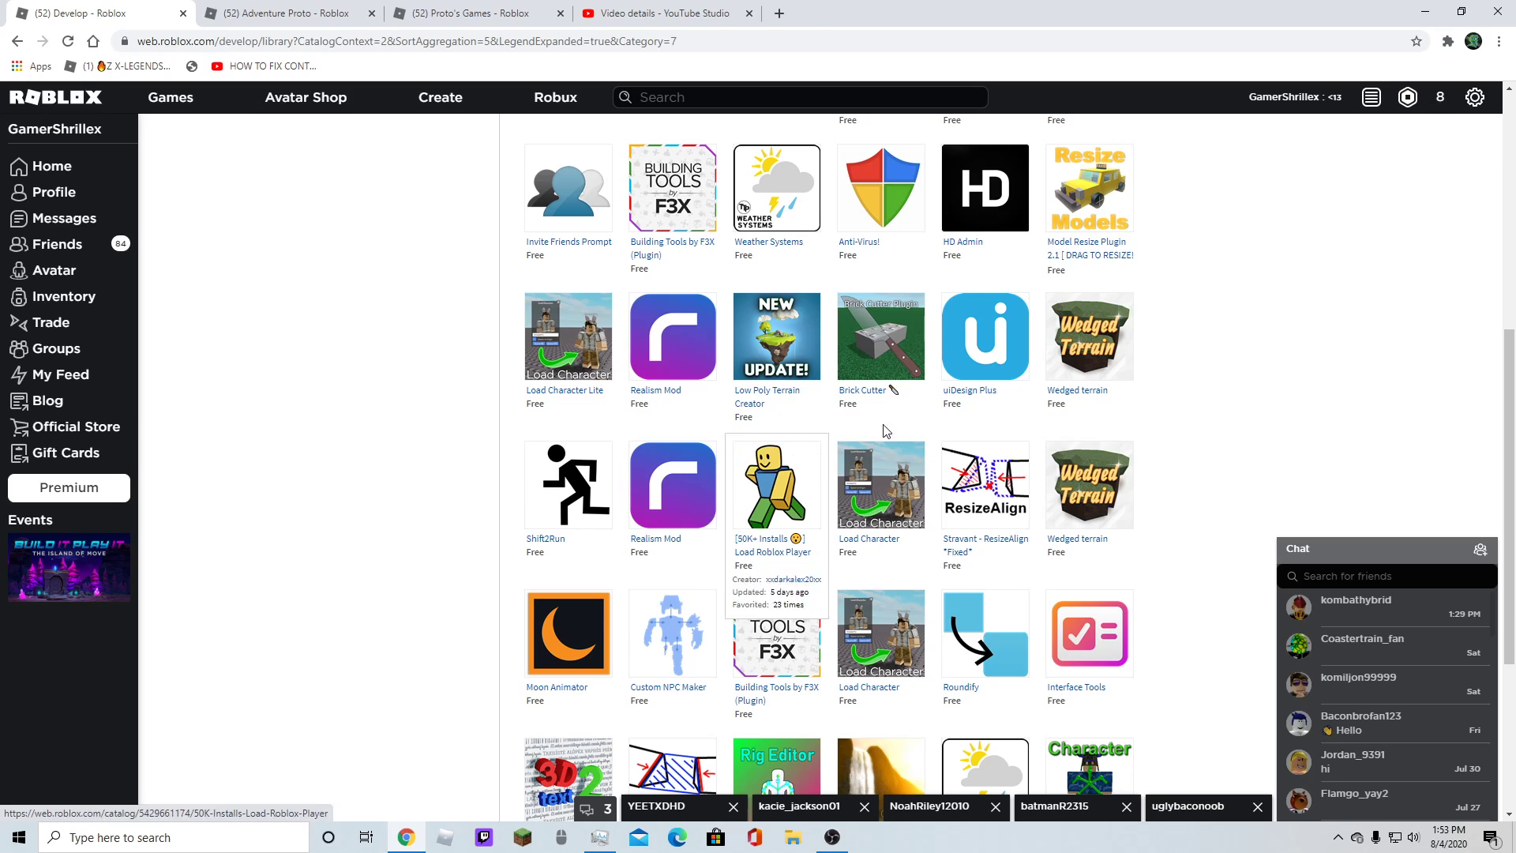
scroll(797, 611, down, 3)
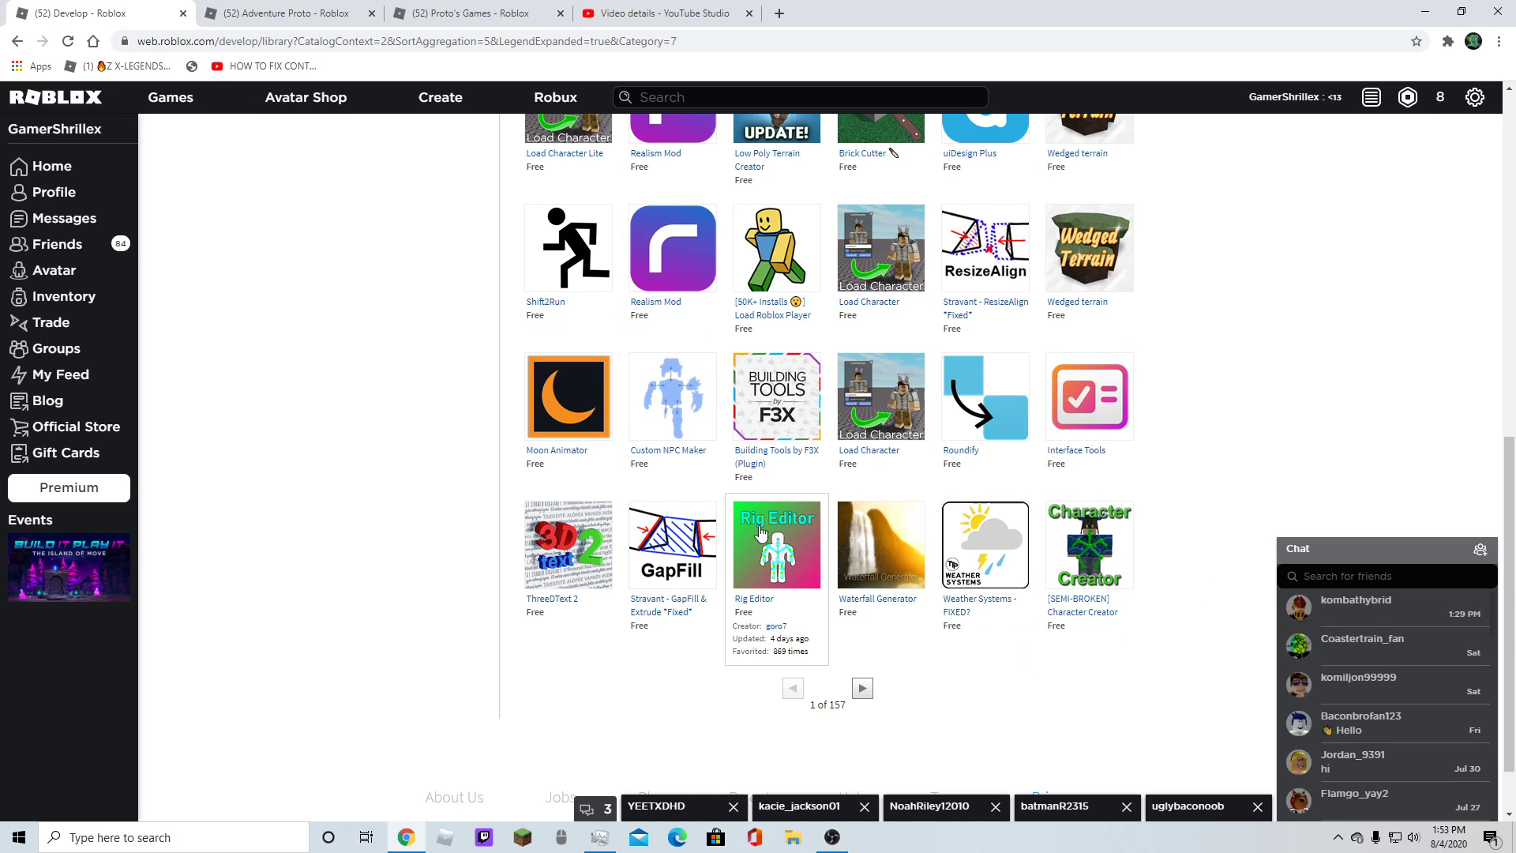
scroll(633, 463, up, 1)
scroll(632, 462, up, 2)
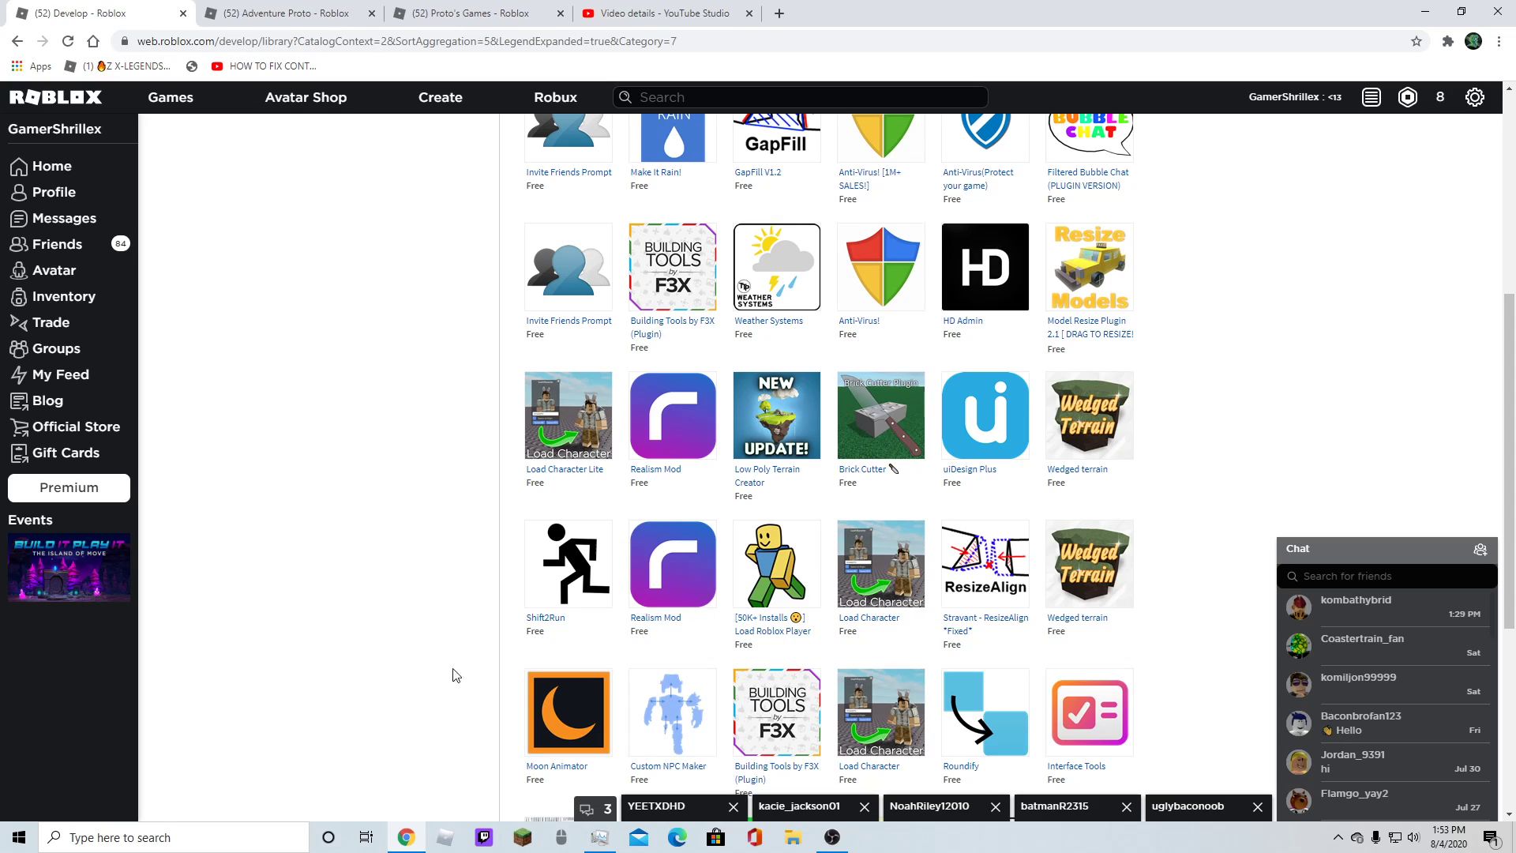
mouse_move(881, 418)
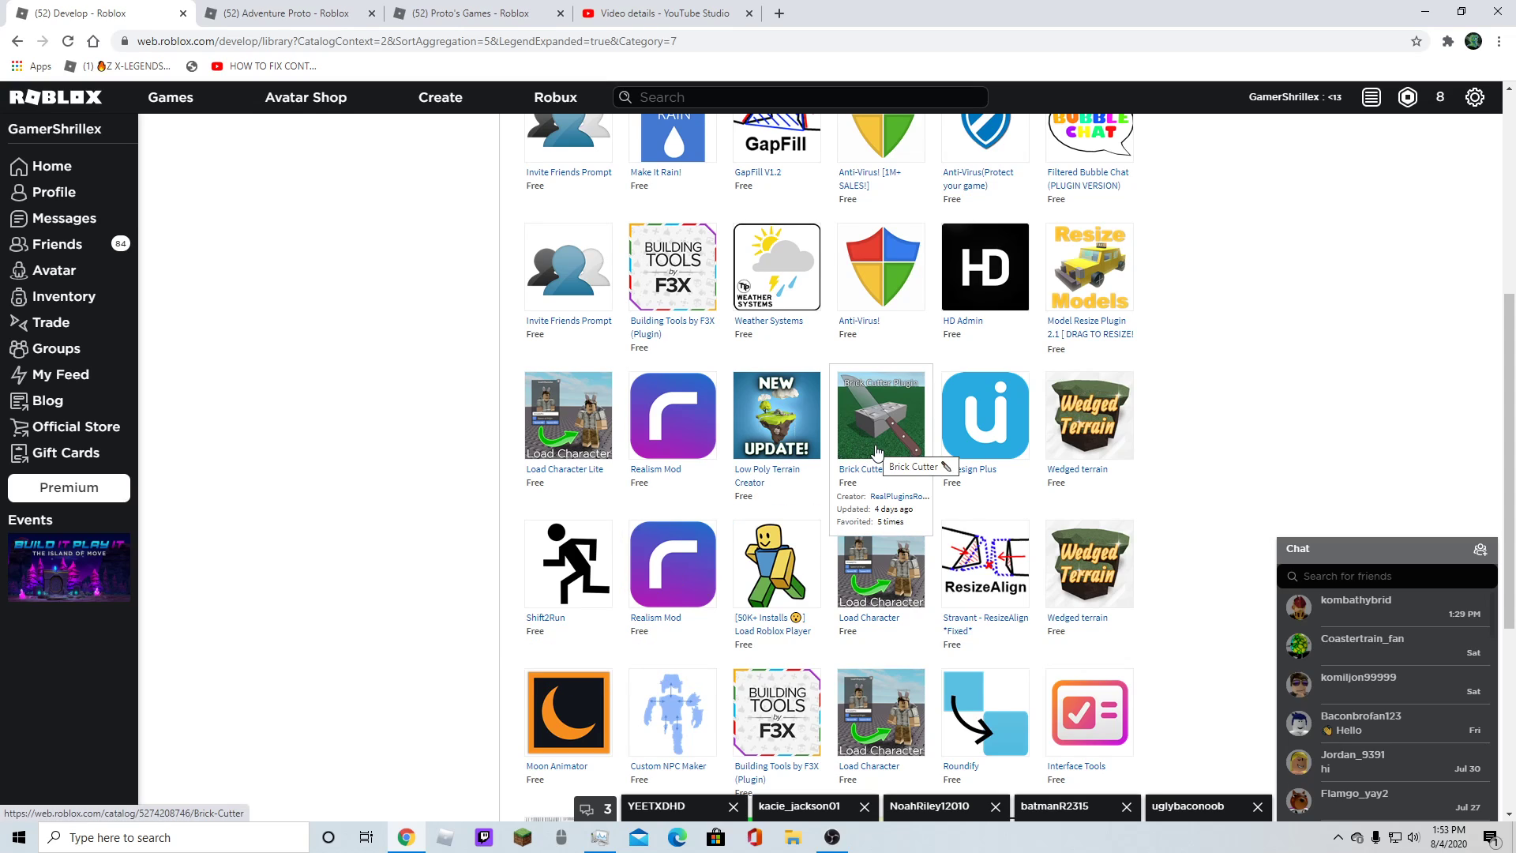
scroll(877, 453, up, 3)
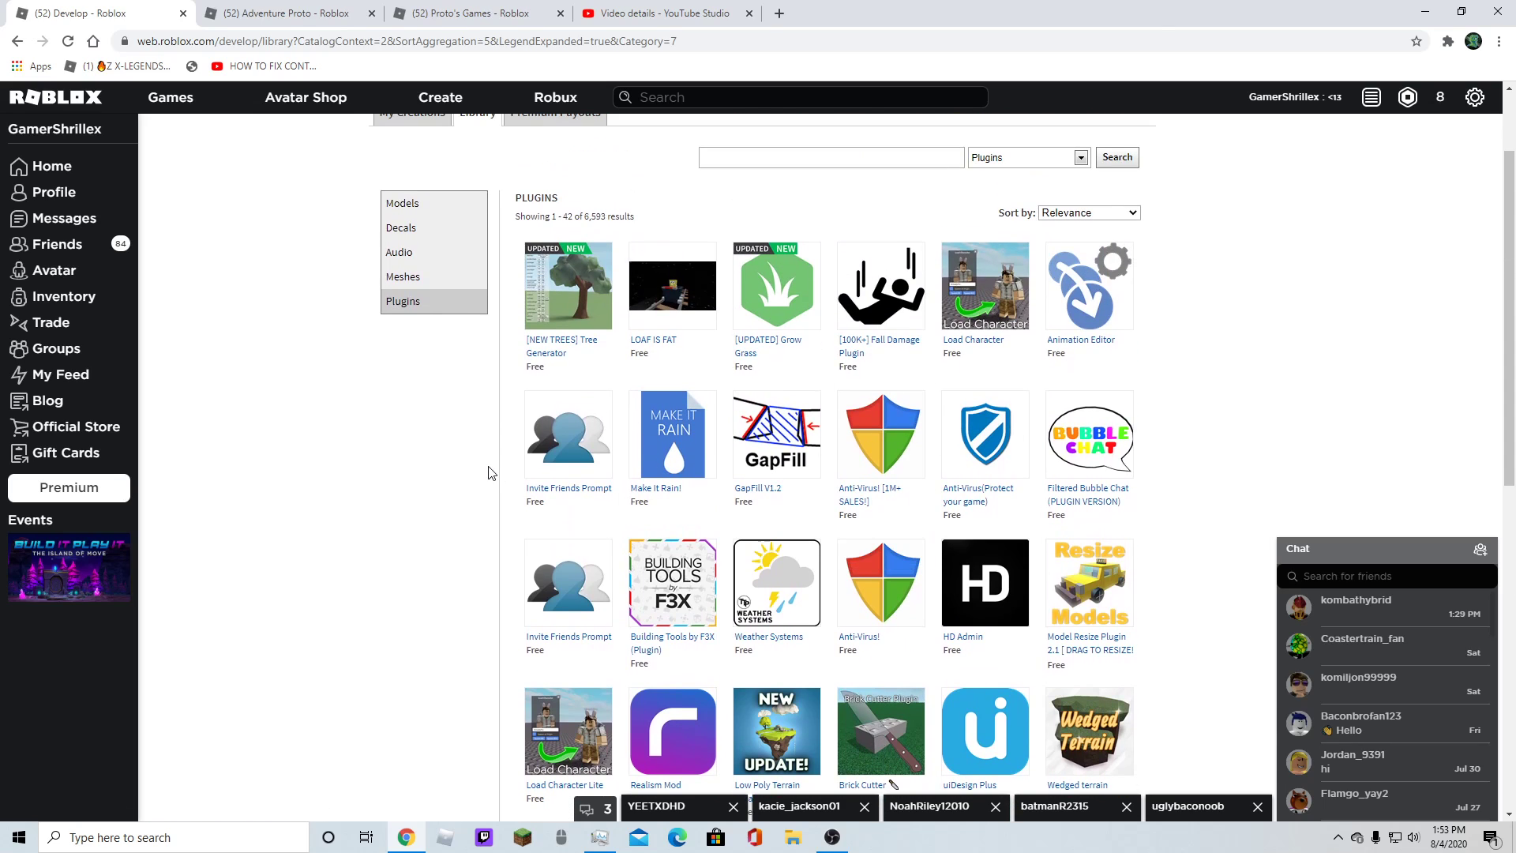
scroll(486, 470, up, 1)
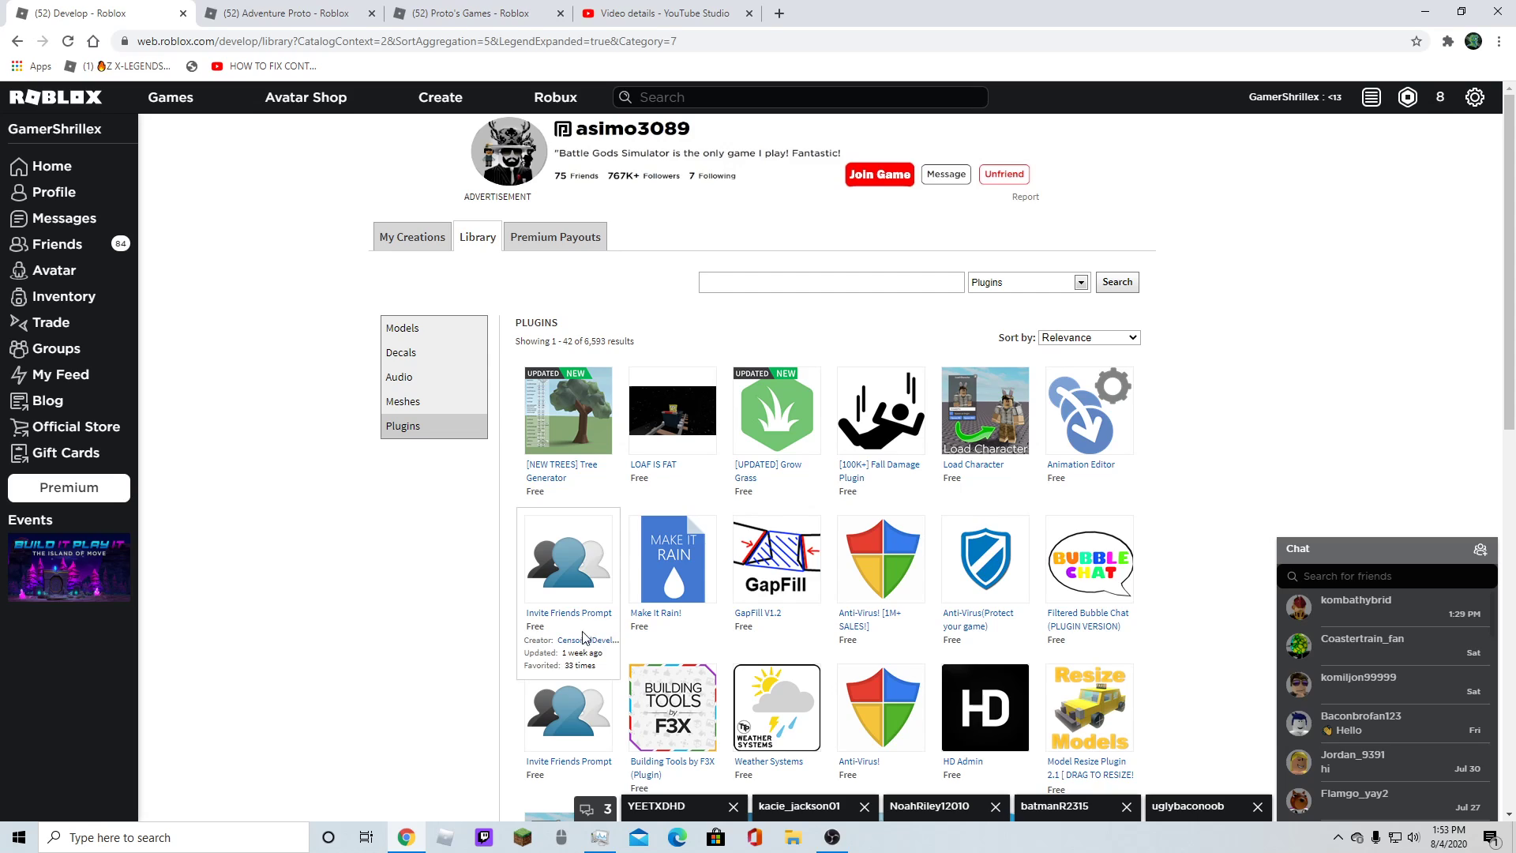
- Go back through the Meshes and Audio results, then load the Roblox home page
click(18, 42)
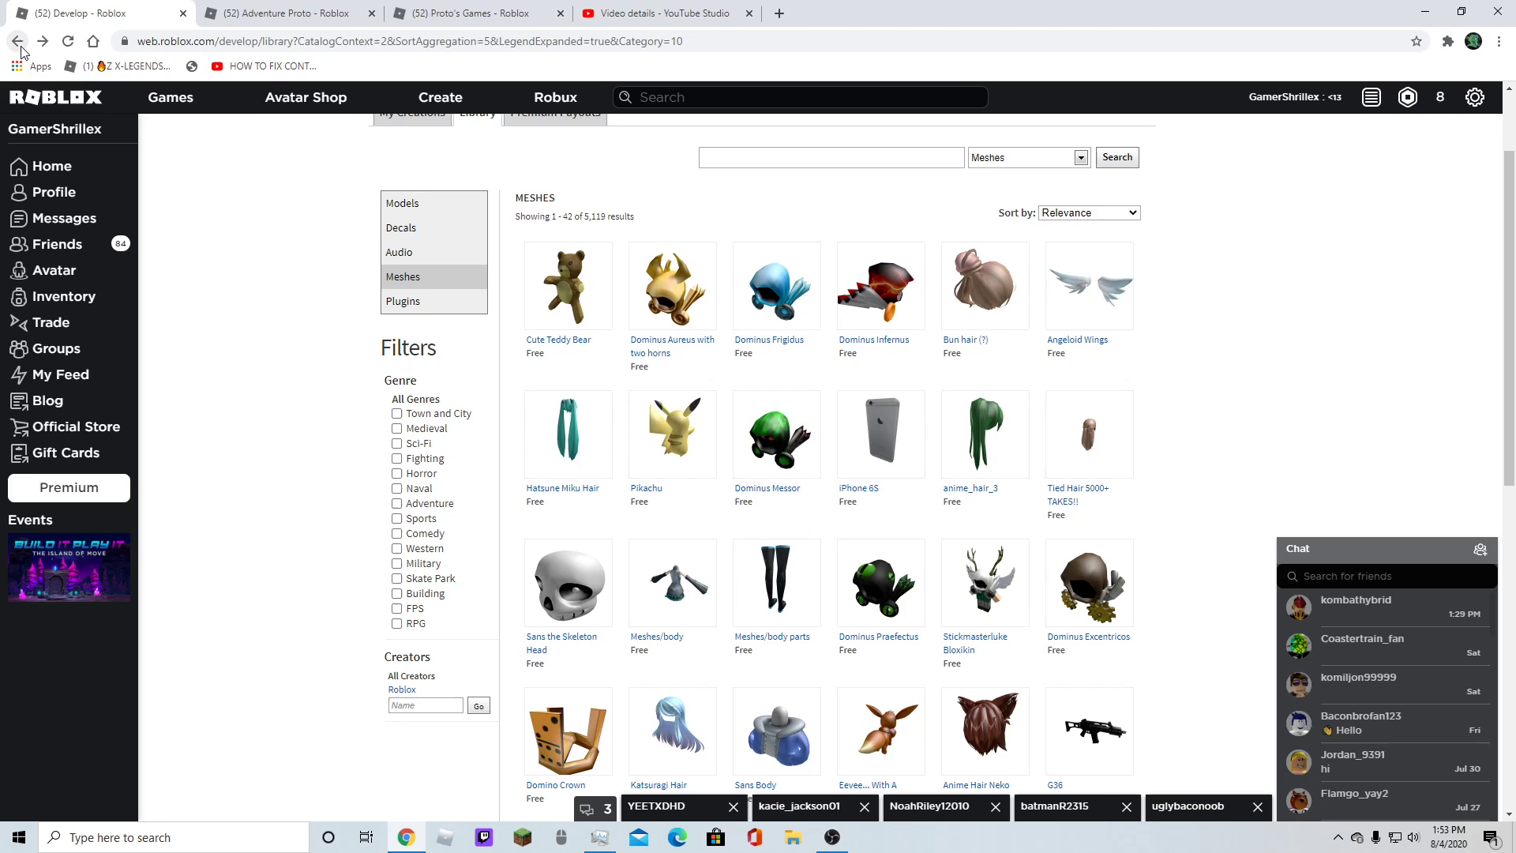
click(19, 43)
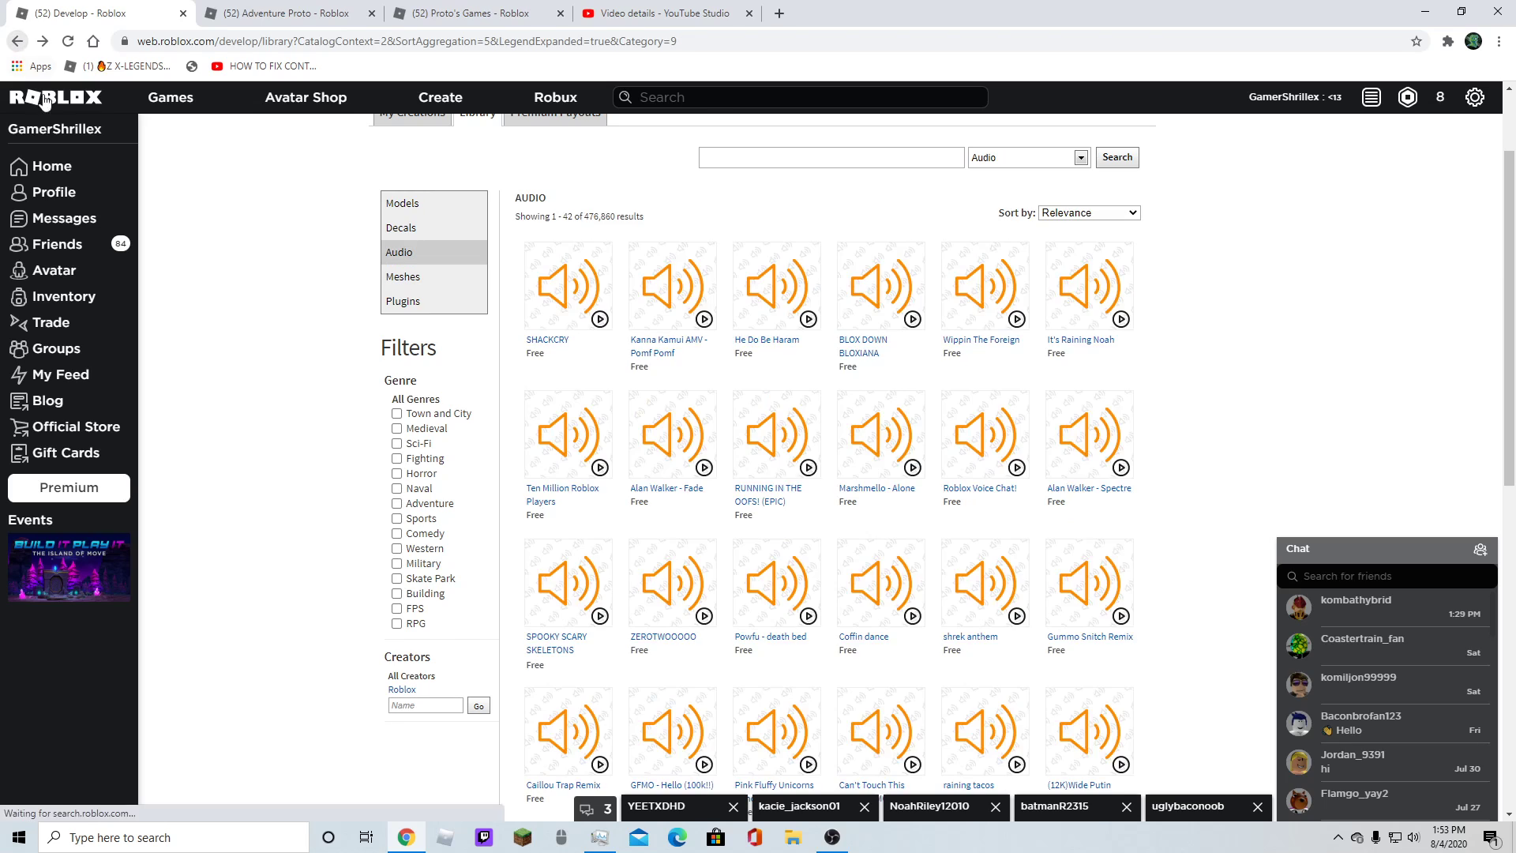
click(47, 167)
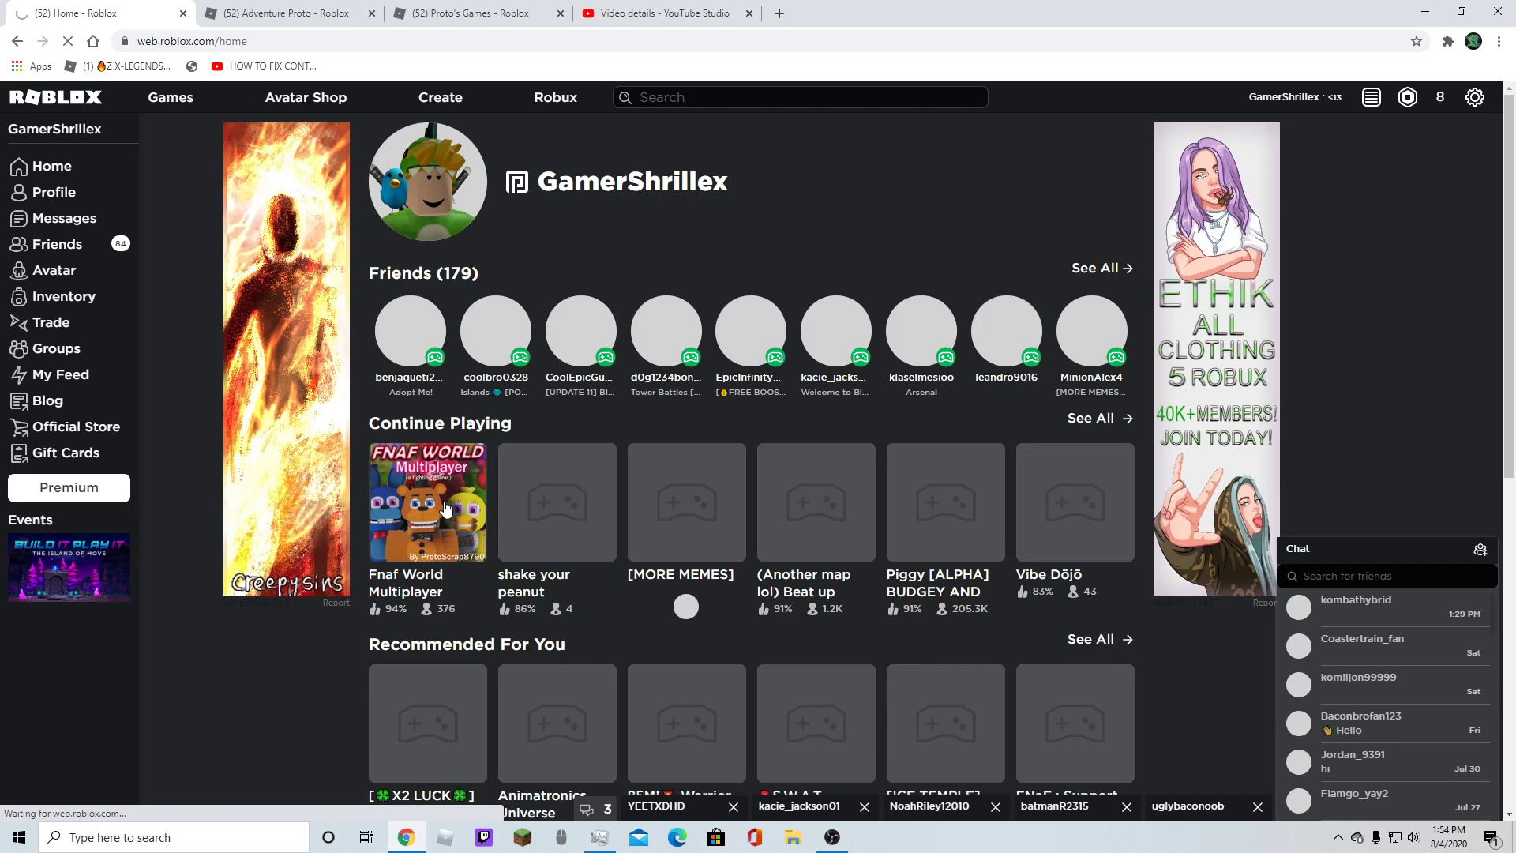
- Open Fnaf World Multiplayer [DEMO] from Continue Playing, return home, and reopen it
click(446, 510)
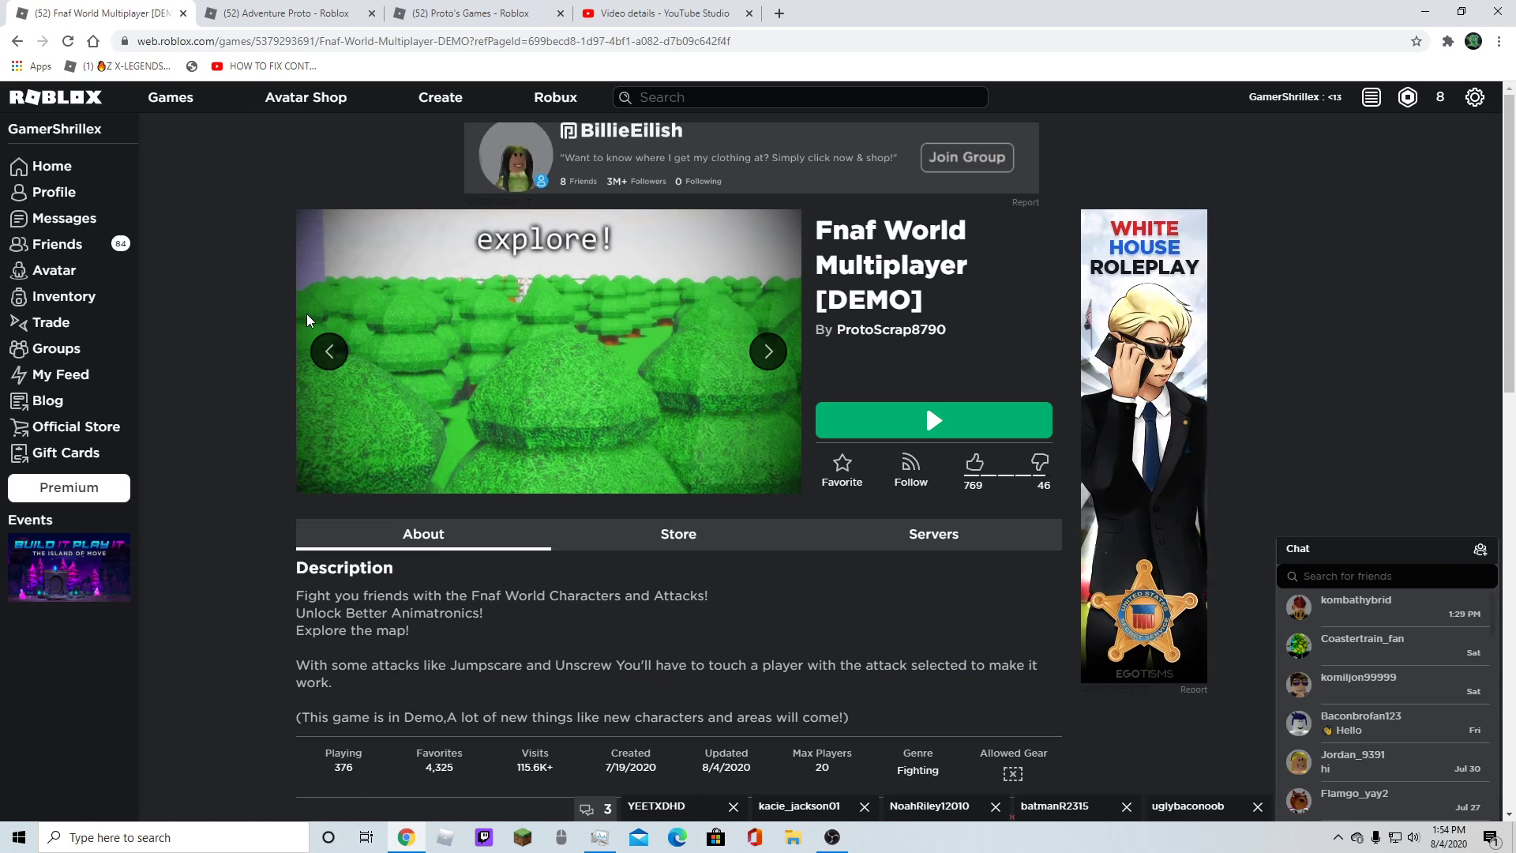
click(14, 40)
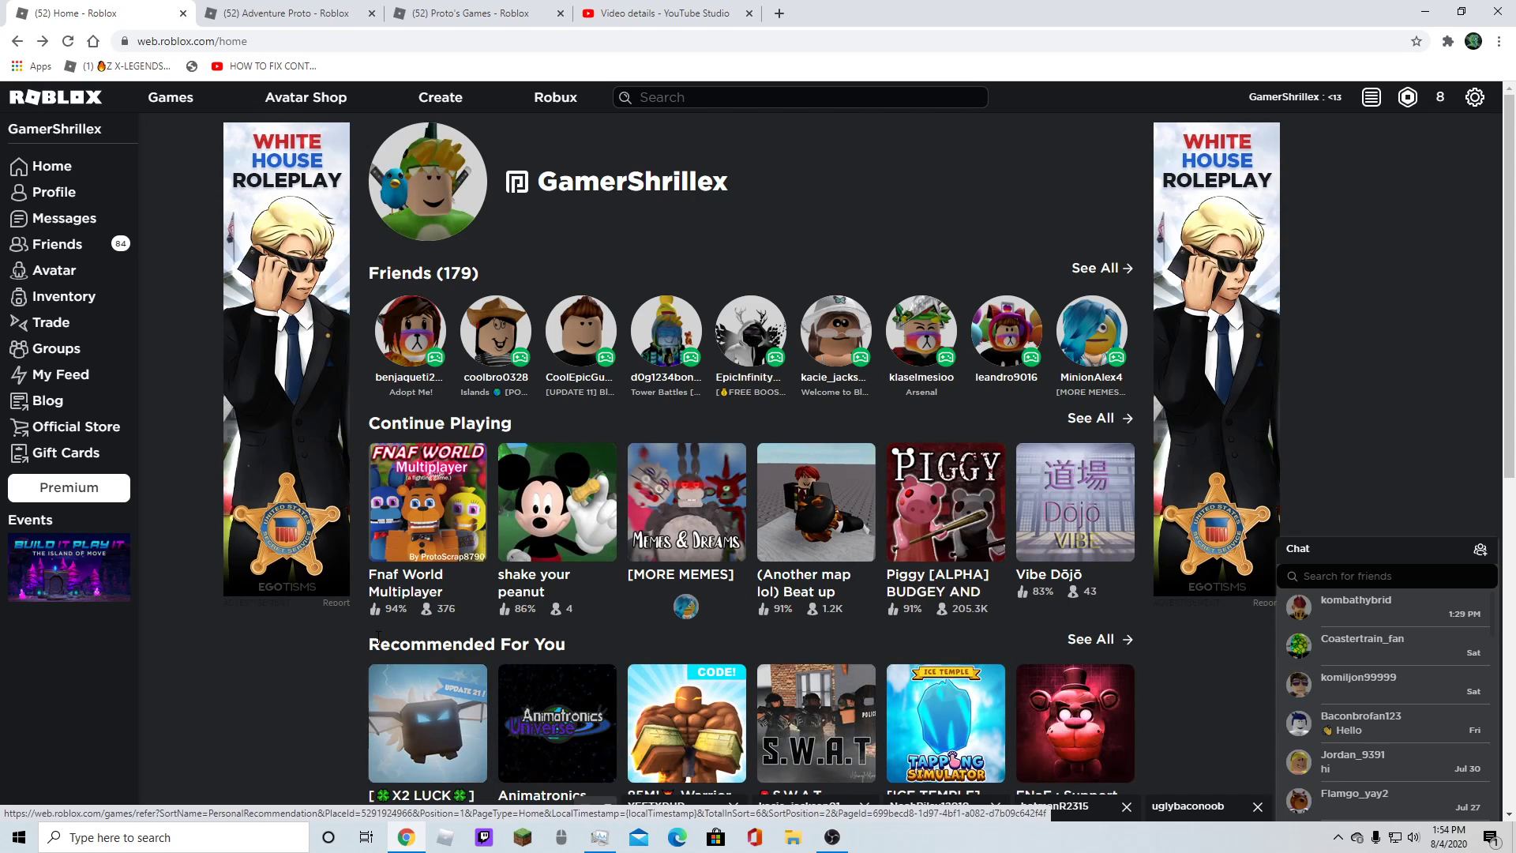
click(402, 588)
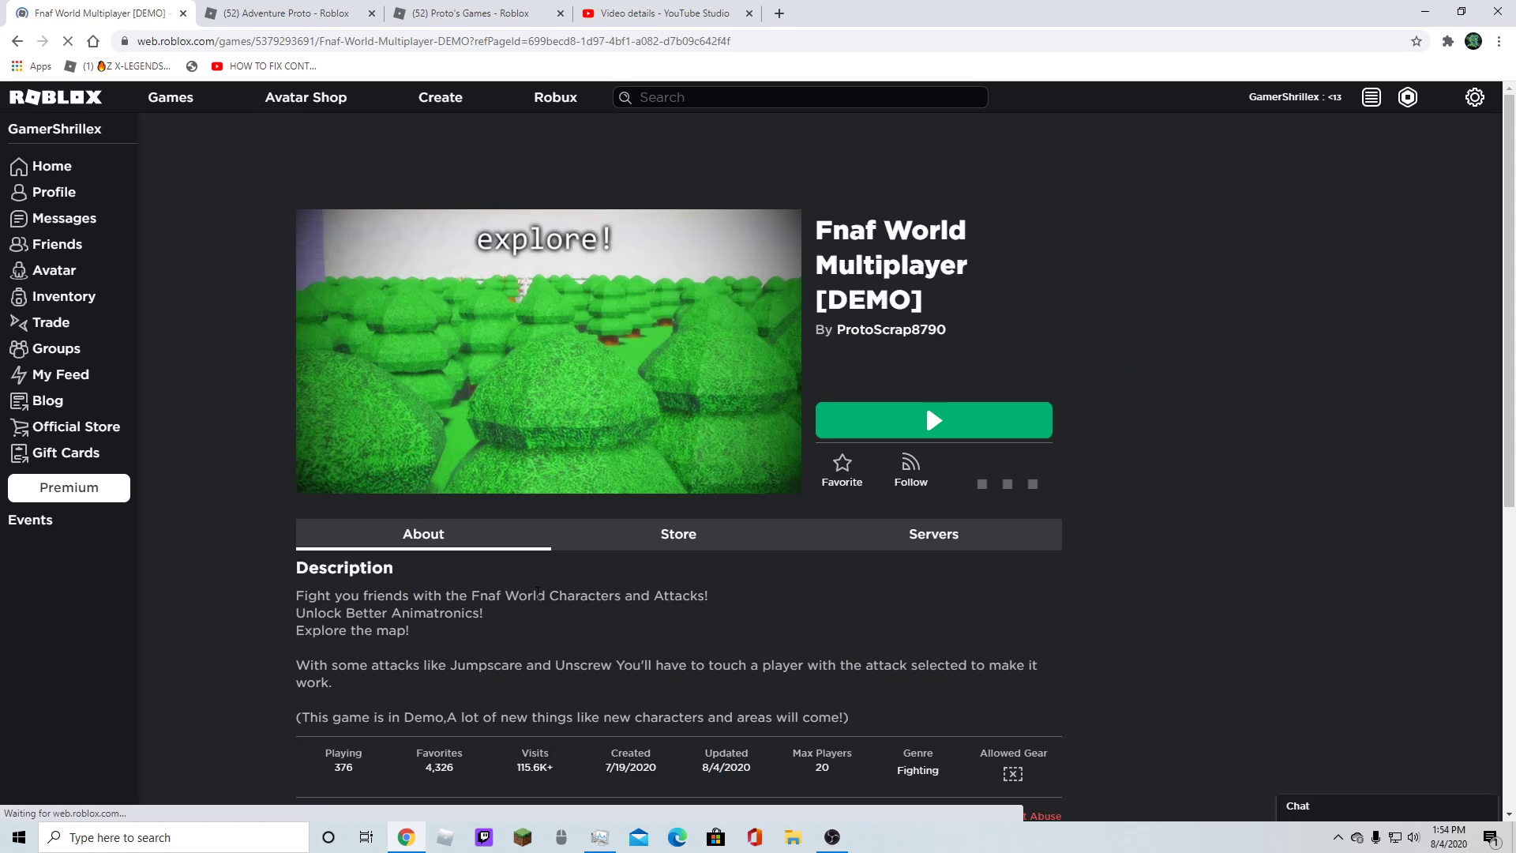
scroll(912, 542, down, 5)
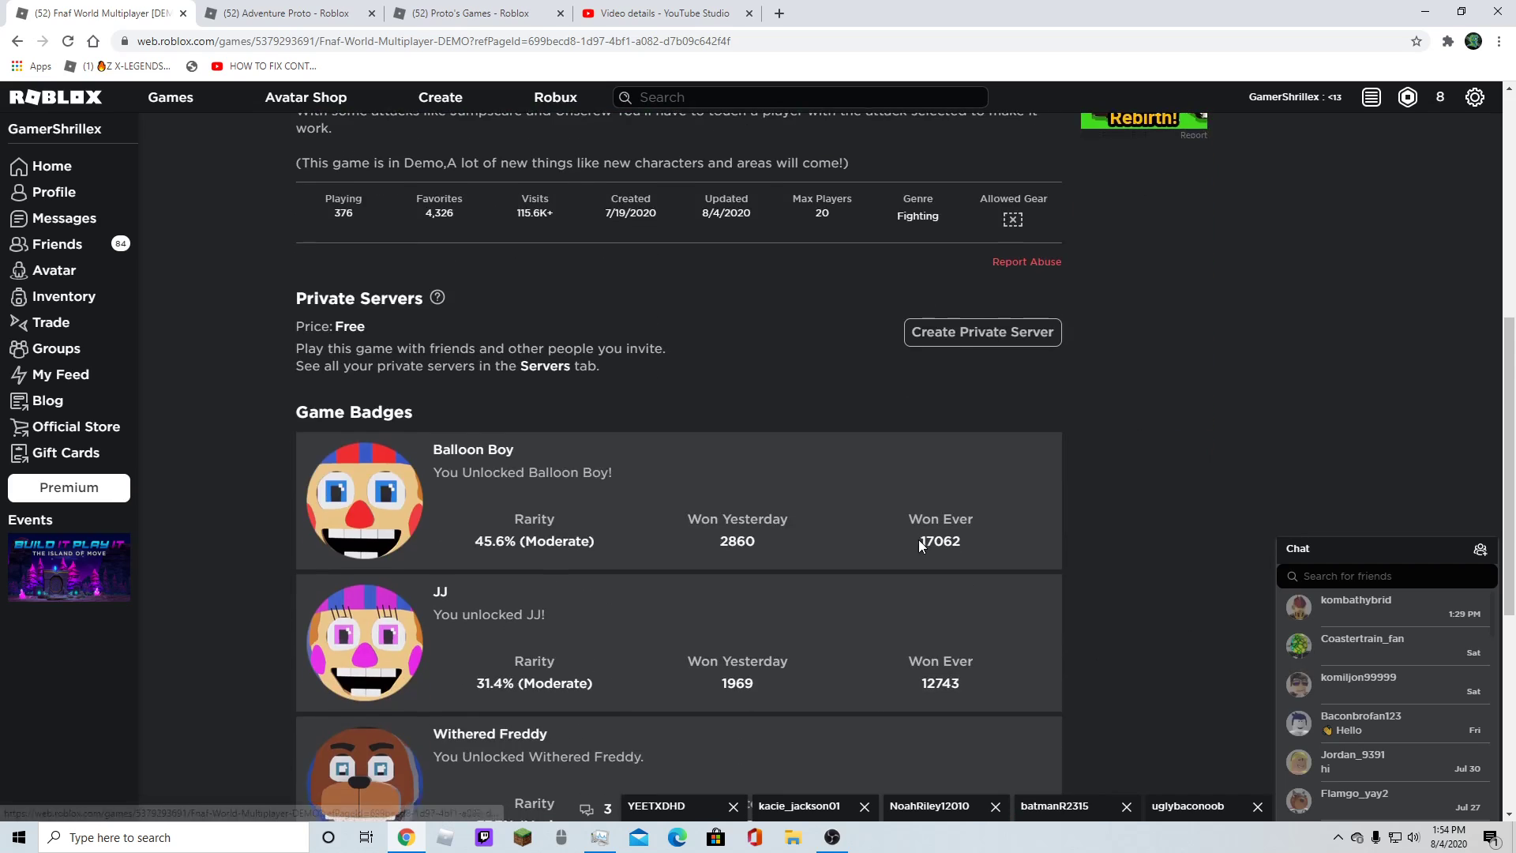
scroll(917, 541, down, 3)
- Expand all Game Badges and inspect Phantom Foxy's Won Ever count of 511
click(994, 471)
scroll(990, 473, down, 4)
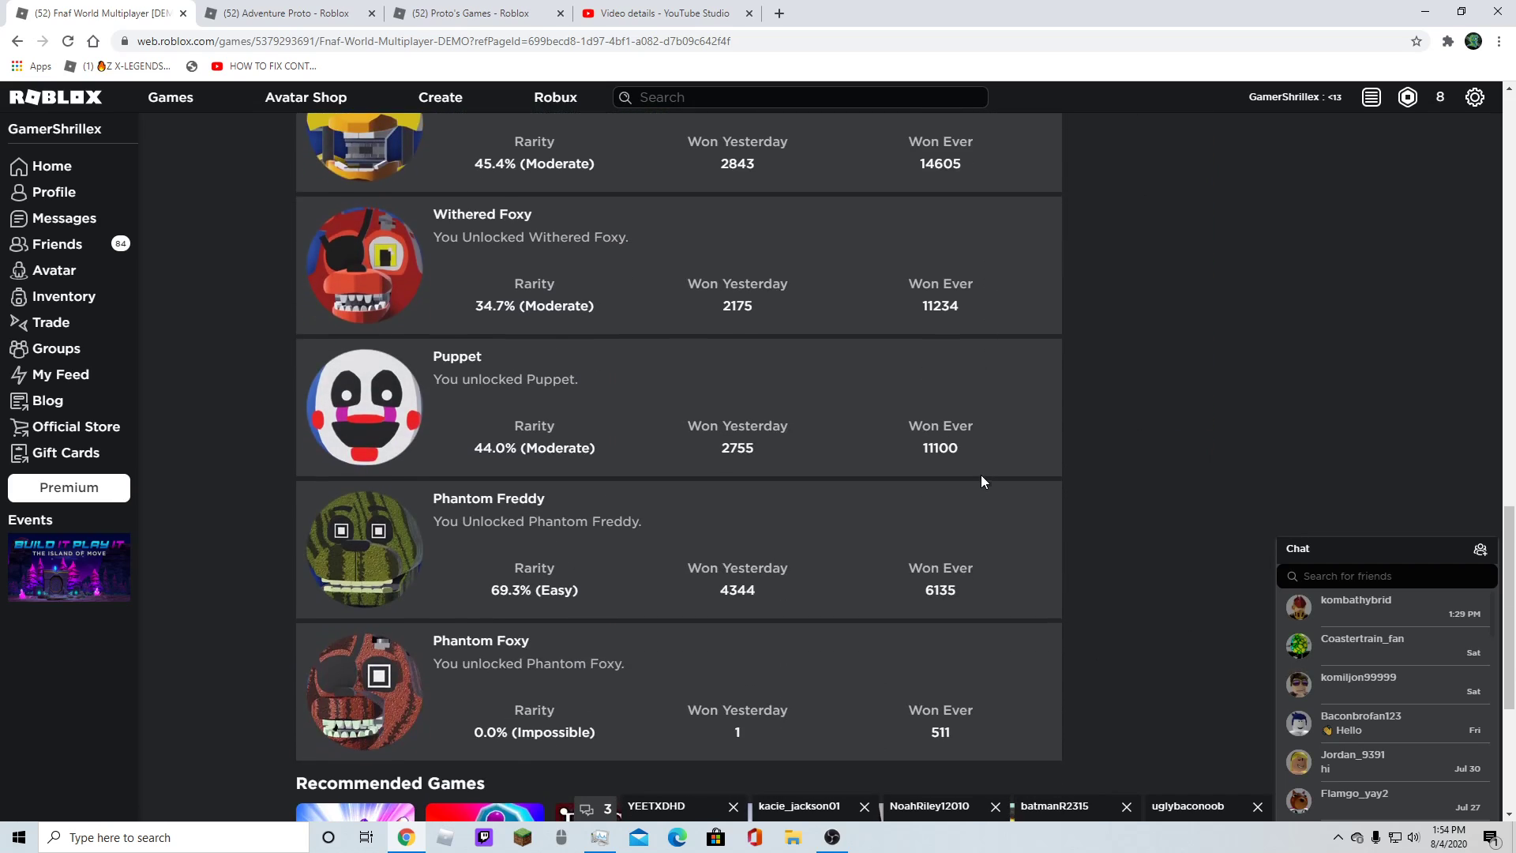
scroll(981, 475, down, 2)
double_click(945, 495)
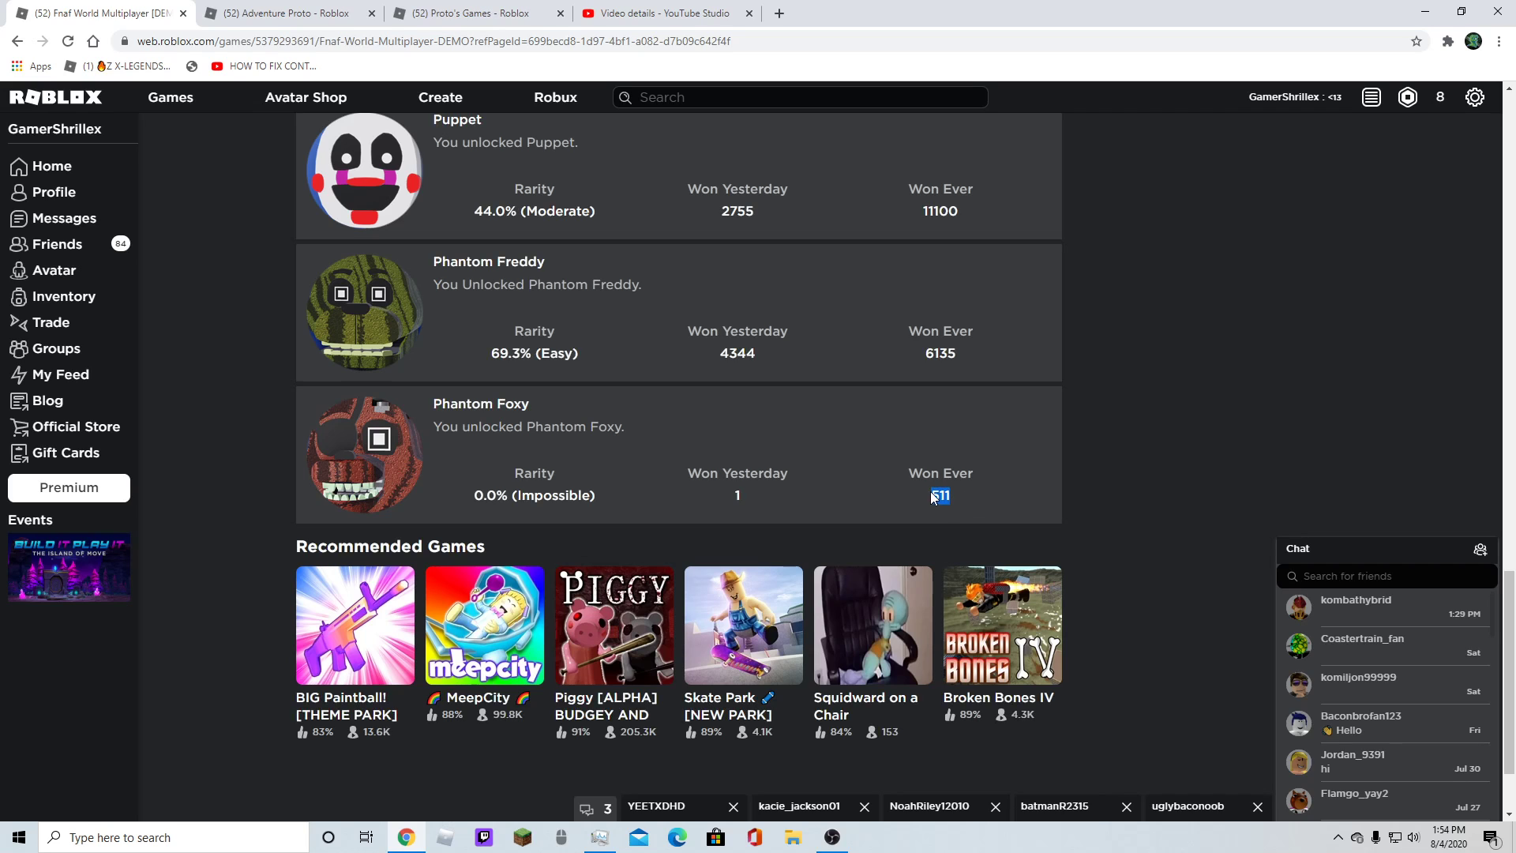
click(1205, 500)
scroll(1205, 502, up, 3)
scroll(1205, 501, up, 3)
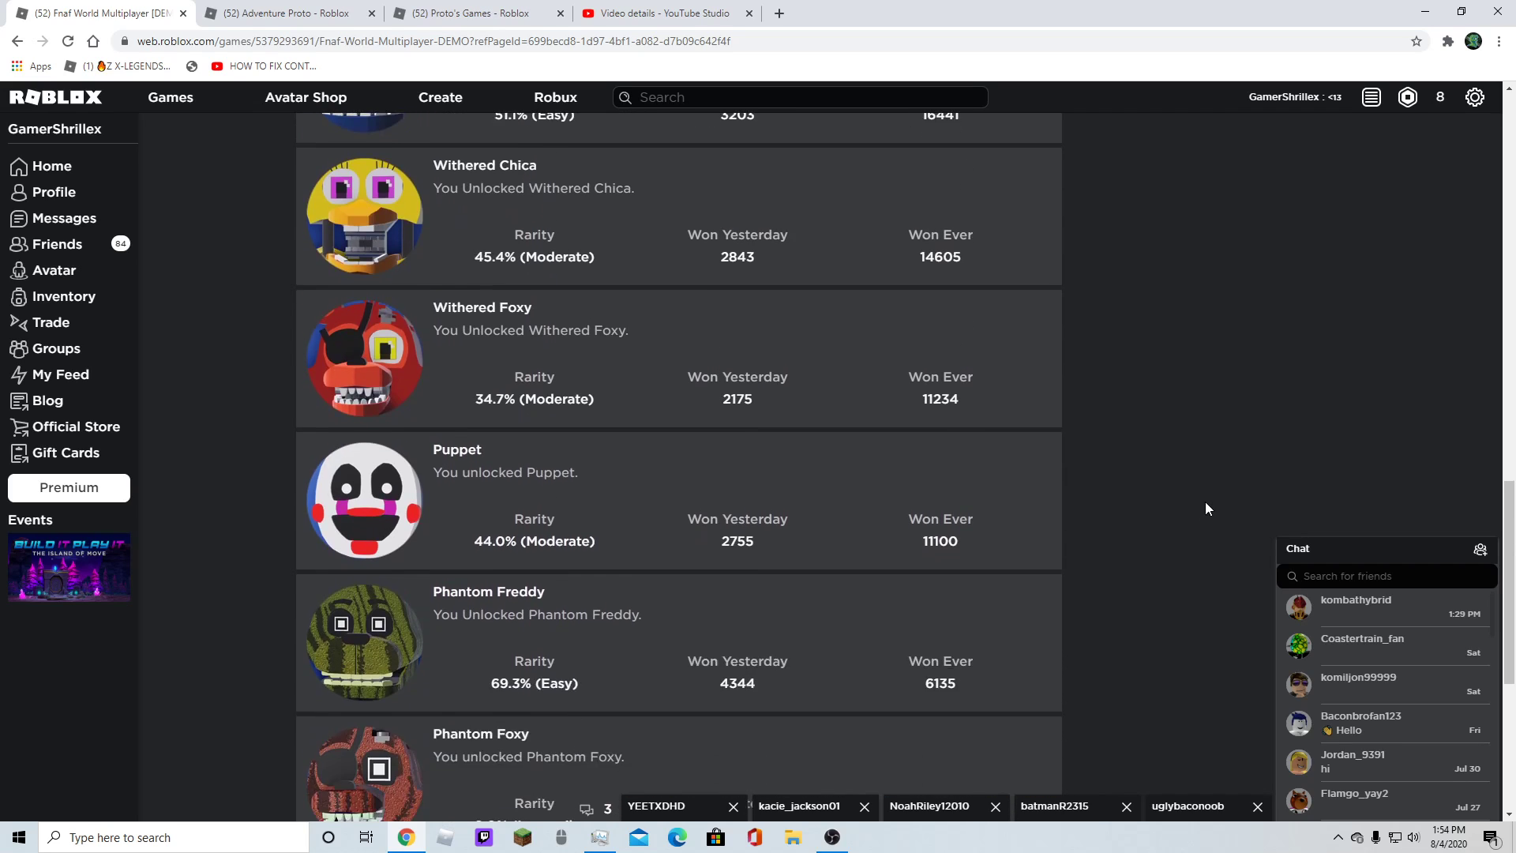
scroll(570, 517, up, 1)
scroll(431, 374, up, 2)
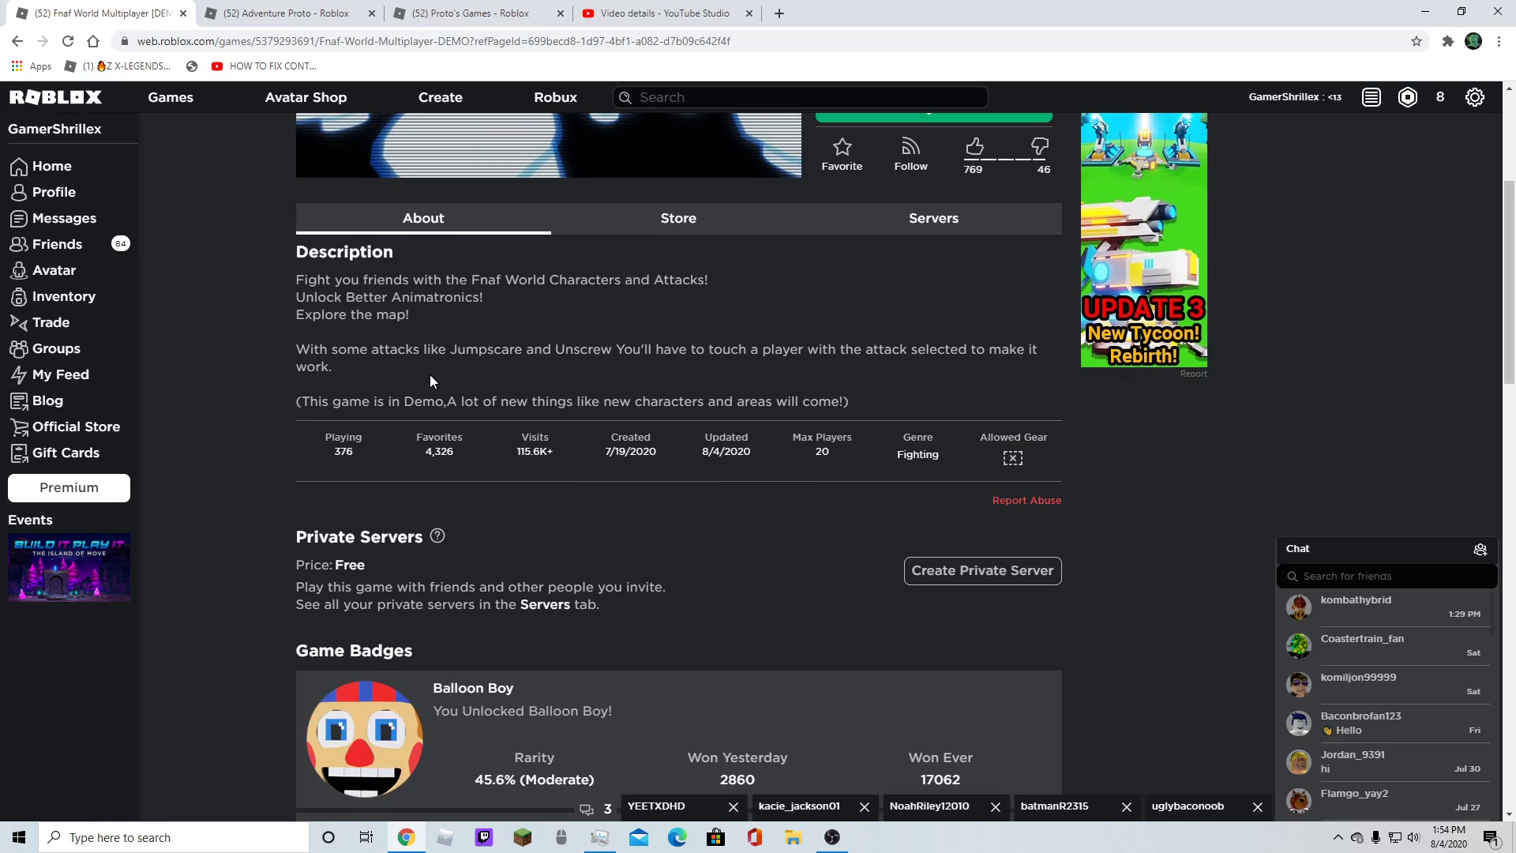